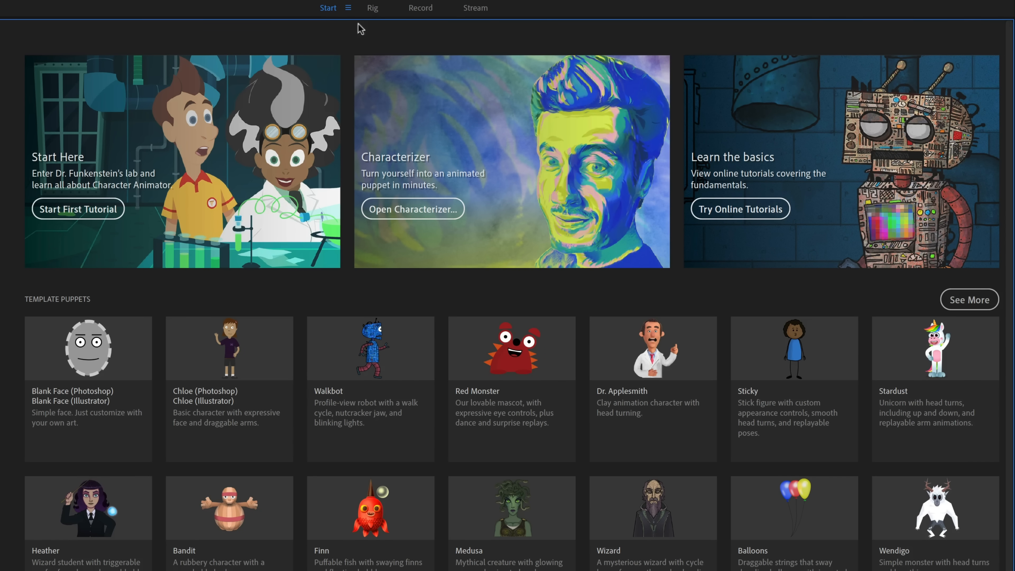
- Open Characterizer and load the image IMG_20180806_191508.jpg as a new capture
left_click(433, 212)
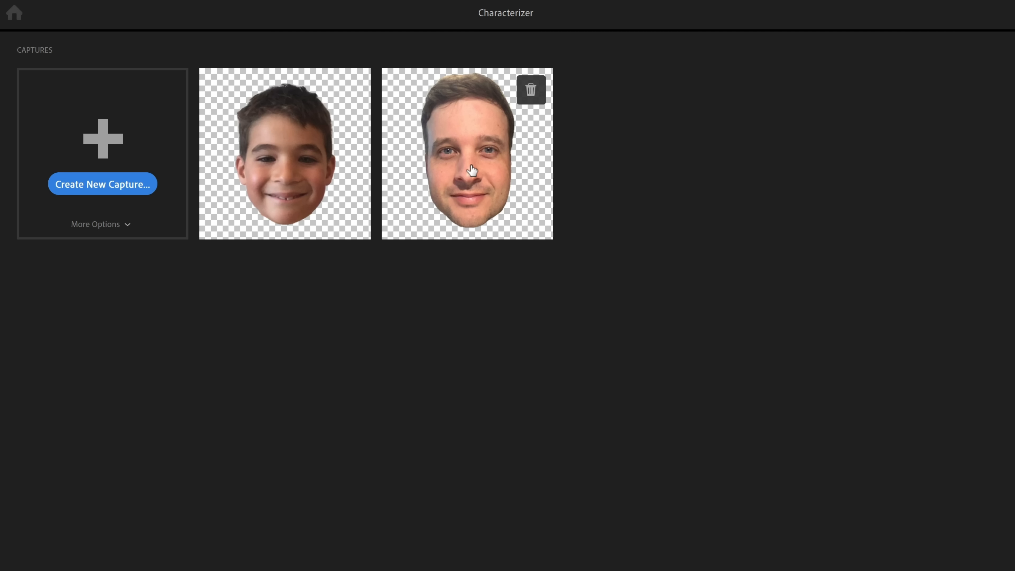
mouse_move(532, 96)
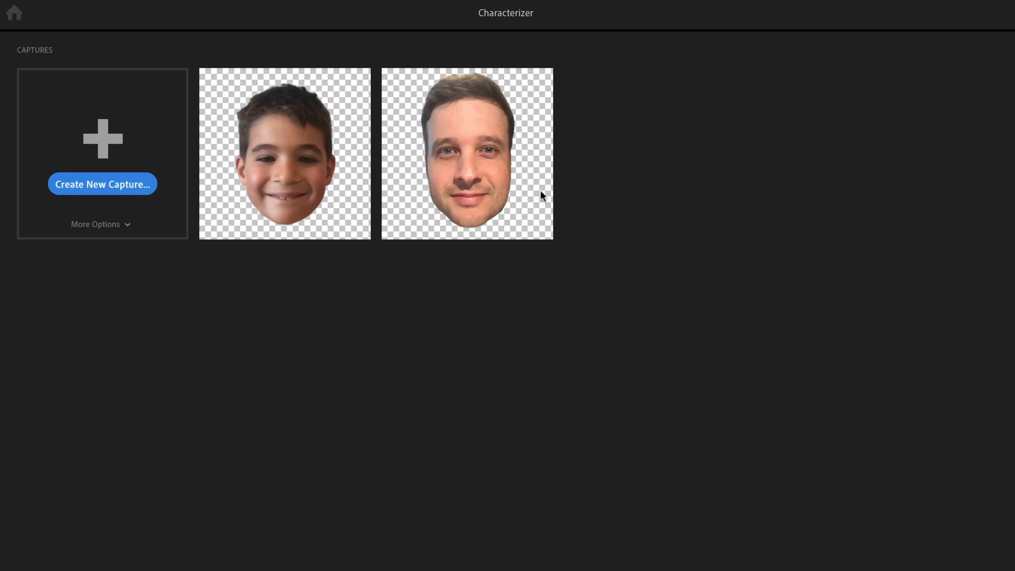
mouse_move(481, 155)
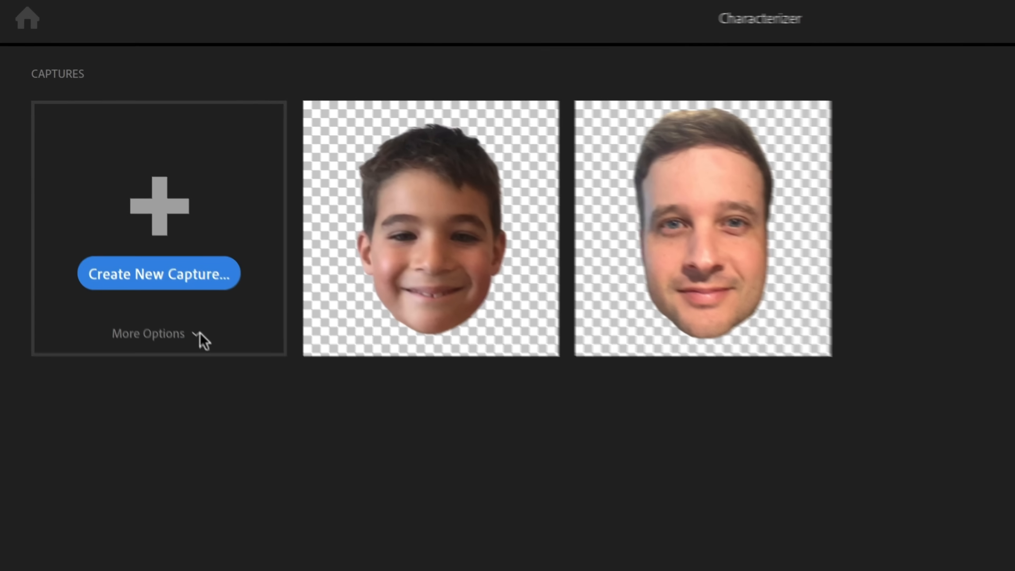
left_click(196, 334)
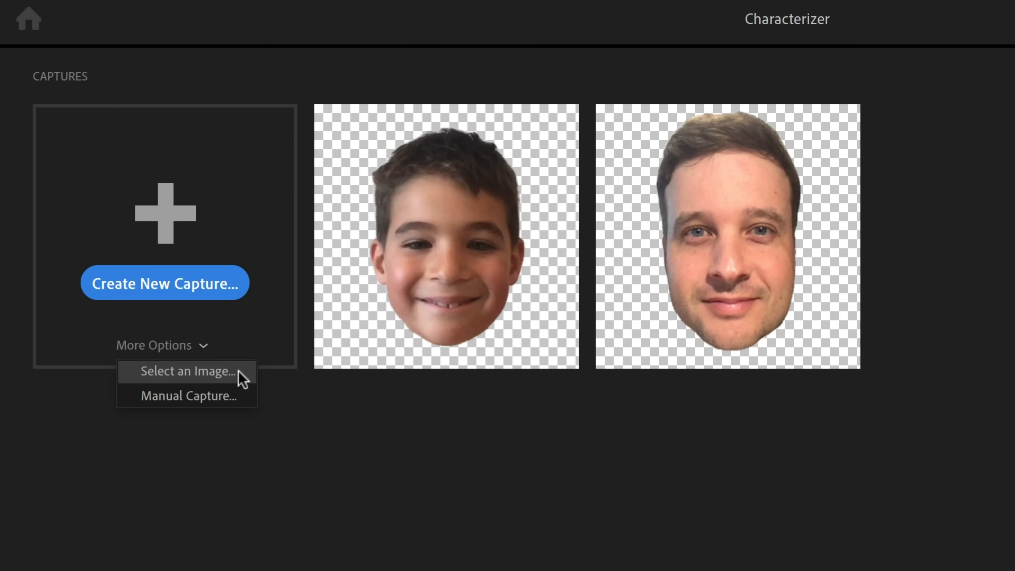
left_click(242, 378)
left_click(226, 76)
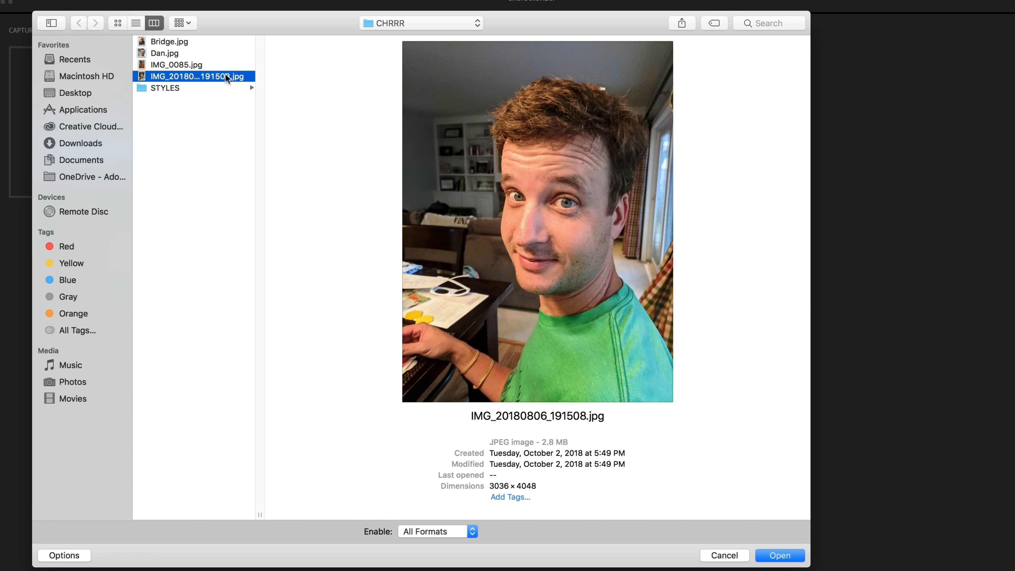
left_click(781, 556)
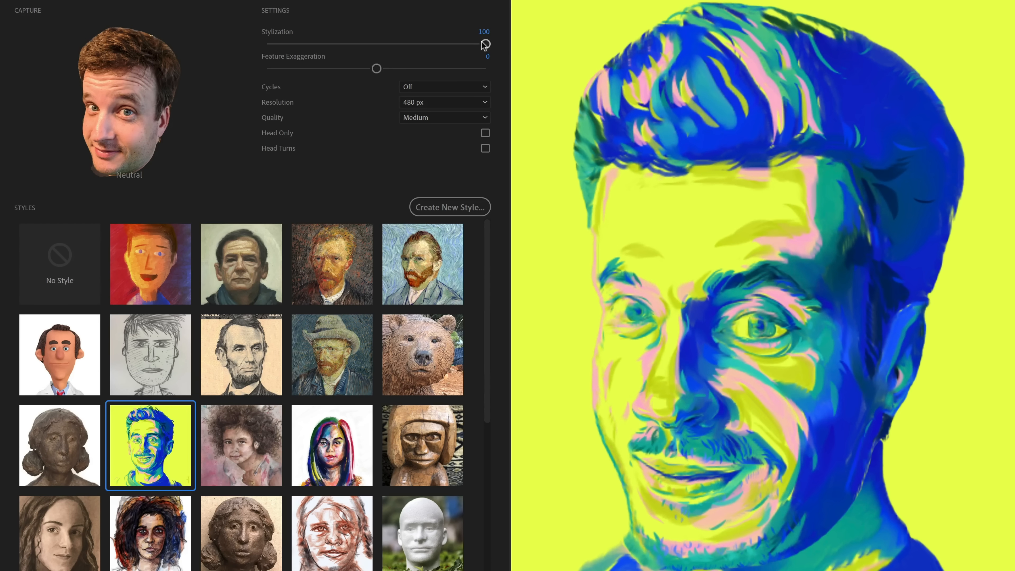
- Set Stylization to 0 for the image capture and apply the black-and-white bearded man portrait style
left_click_drag(482, 42, 185, 44)
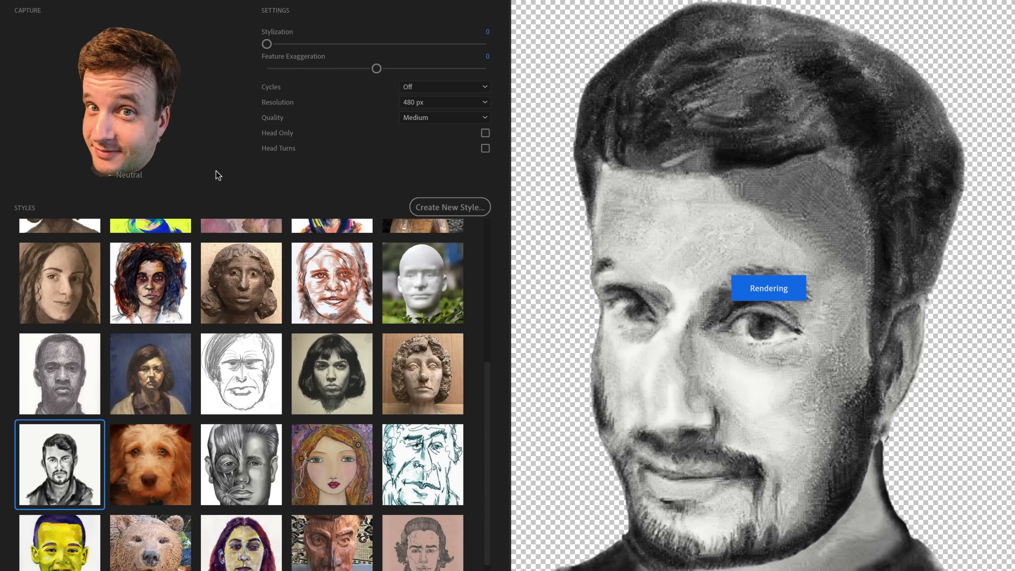
key("Left")
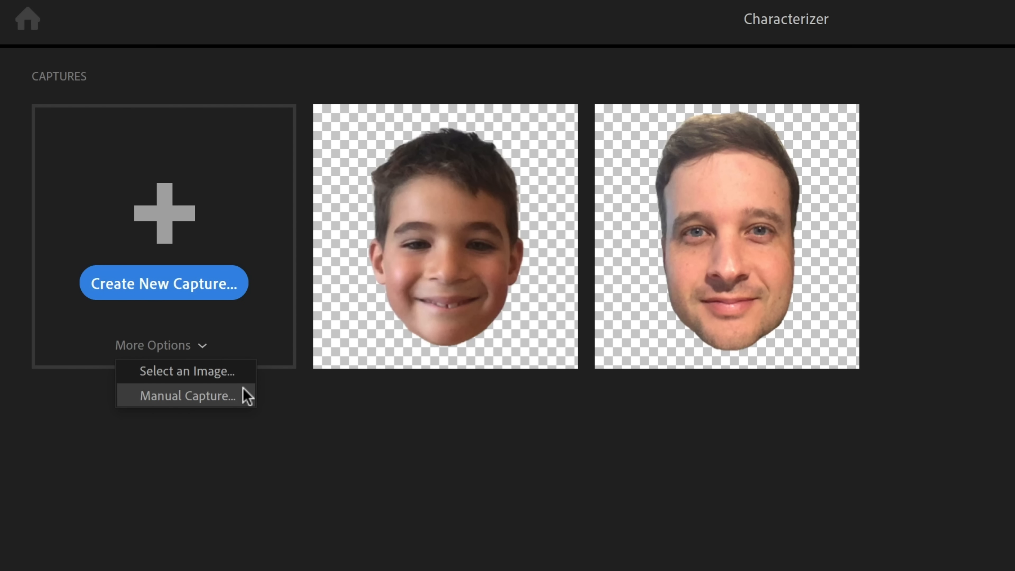
- Start a manual capture and record the neutral, closed eyes, smile, frown, surprised and "Aa" expressions
left_click(188, 396)
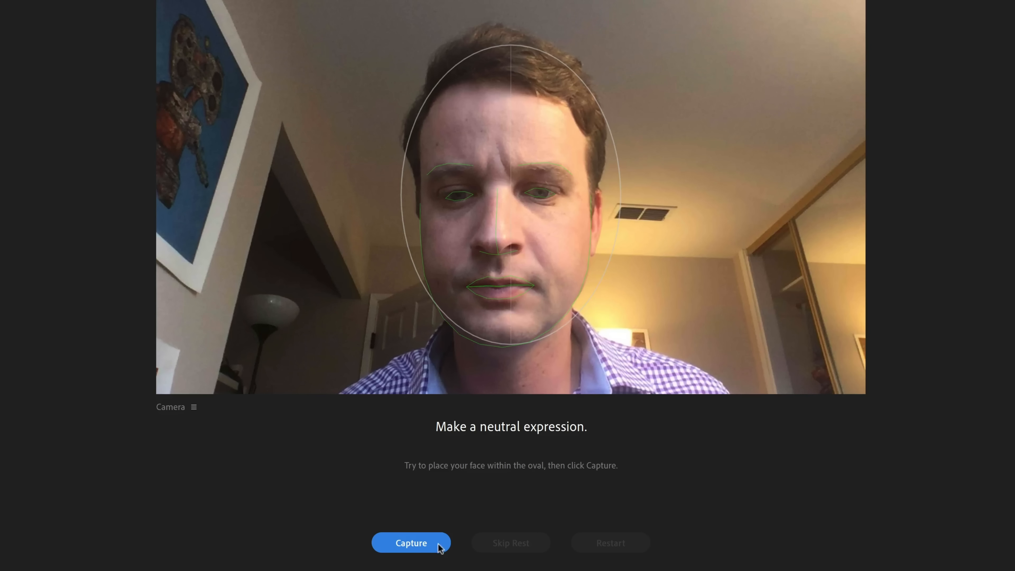
left_click(415, 547)
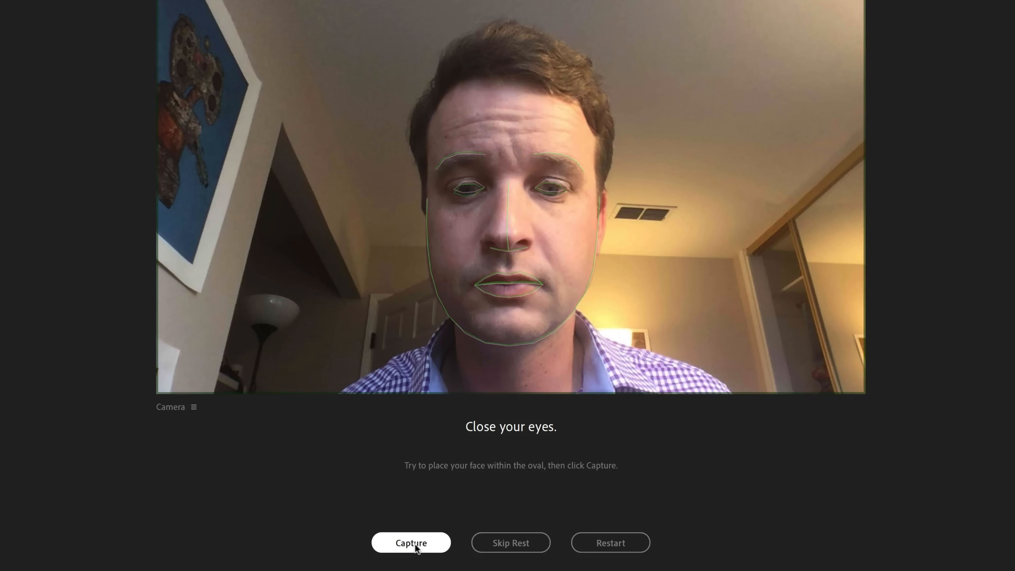
left_click(415, 544)
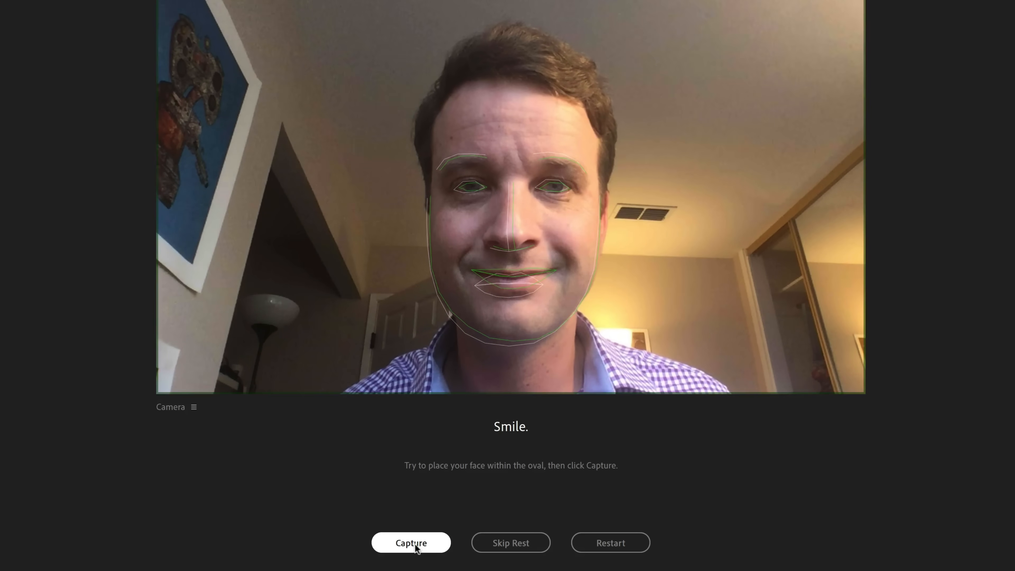
left_click(414, 545)
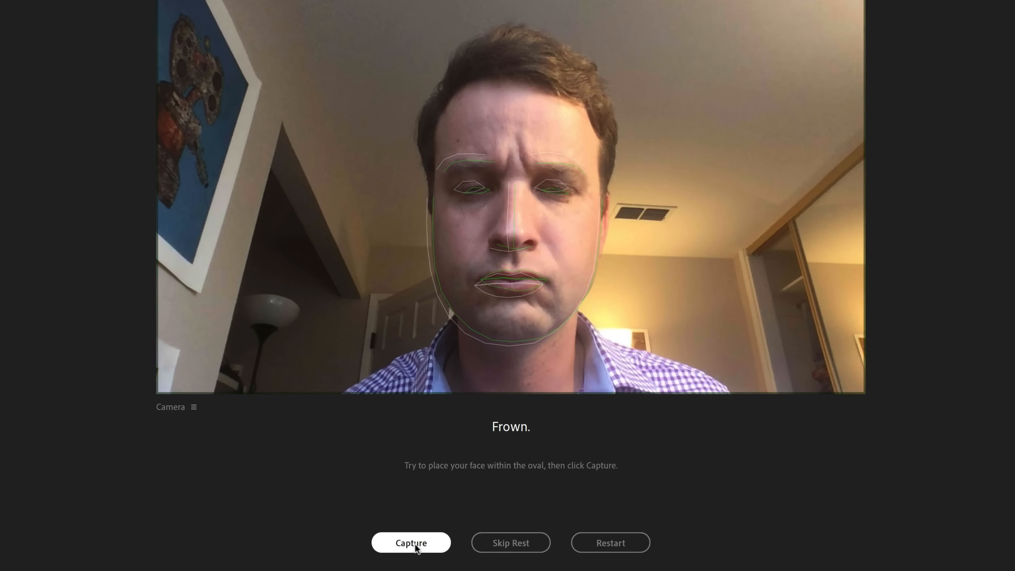
left_click(415, 545)
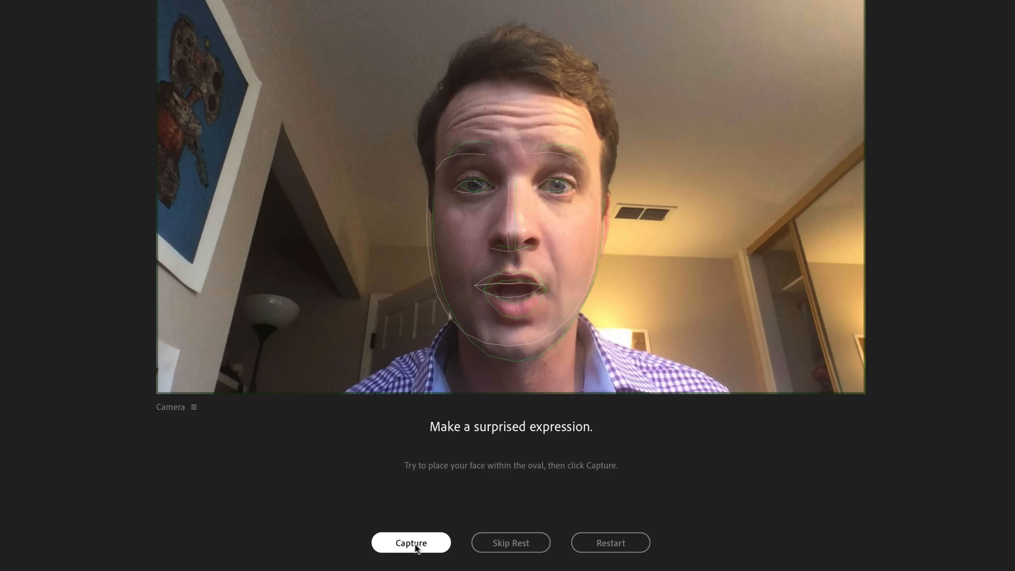
left_click(414, 545)
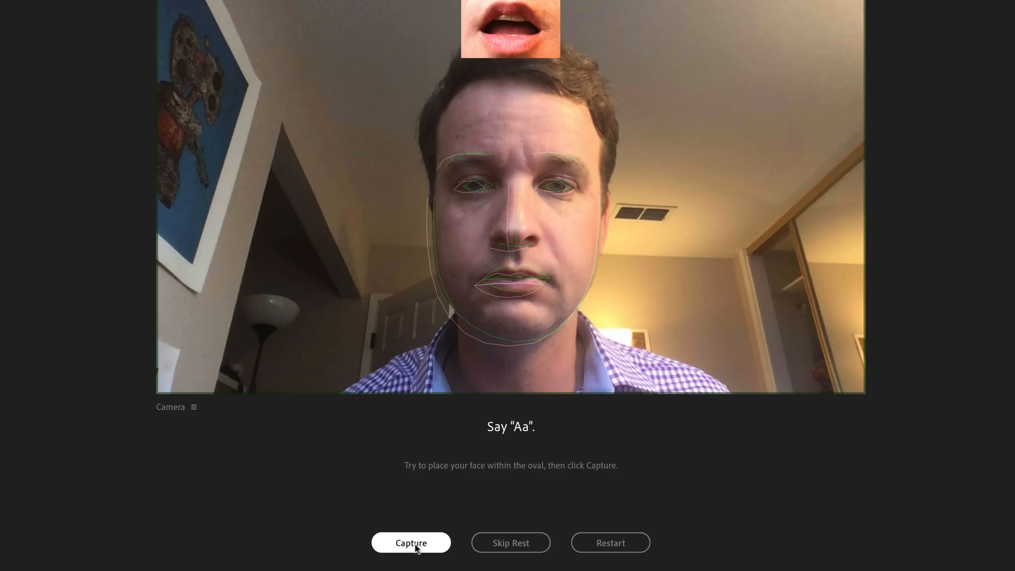
left_click(415, 544)
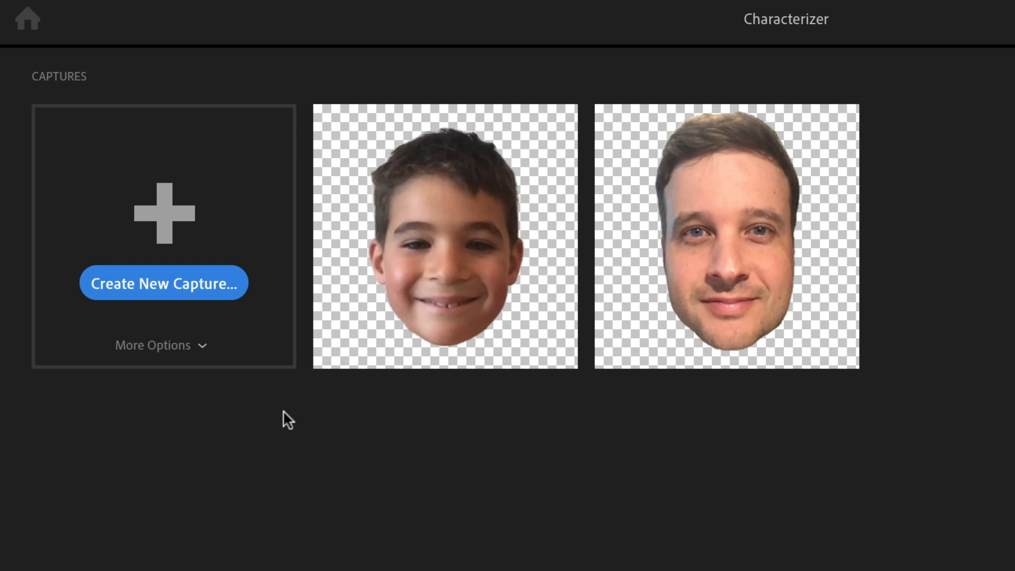
- Record a new guided capture with the FaceTime HD Camera and accept the set of captured expressions
left_click(239, 278)
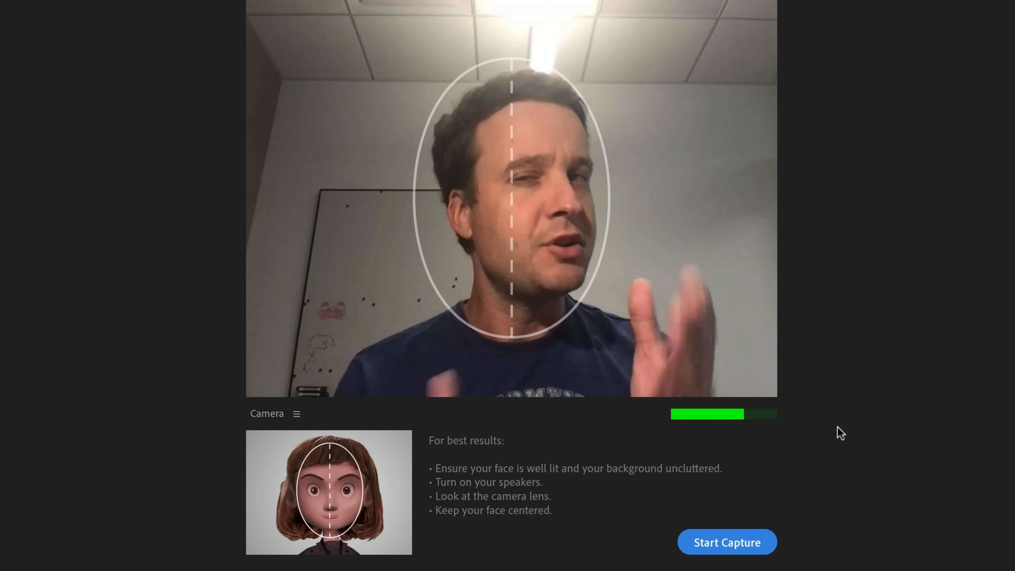
left_click(296, 414)
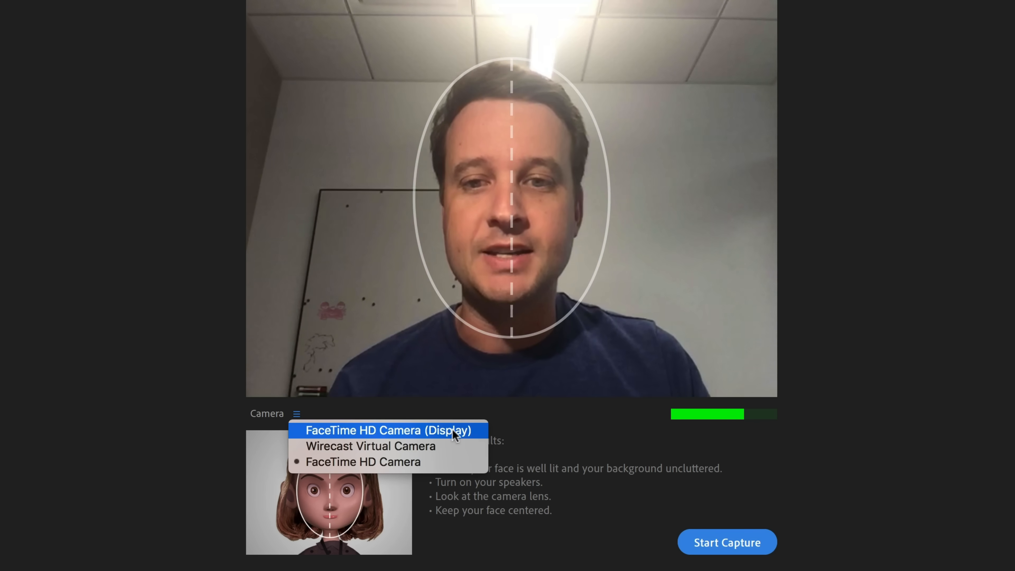
left_click(458, 457)
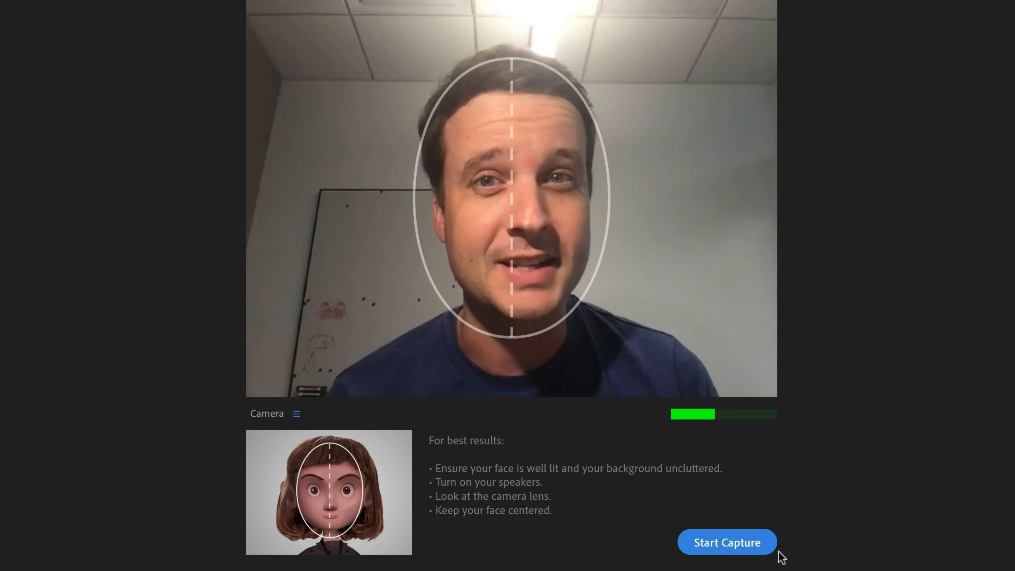
left_click(766, 548)
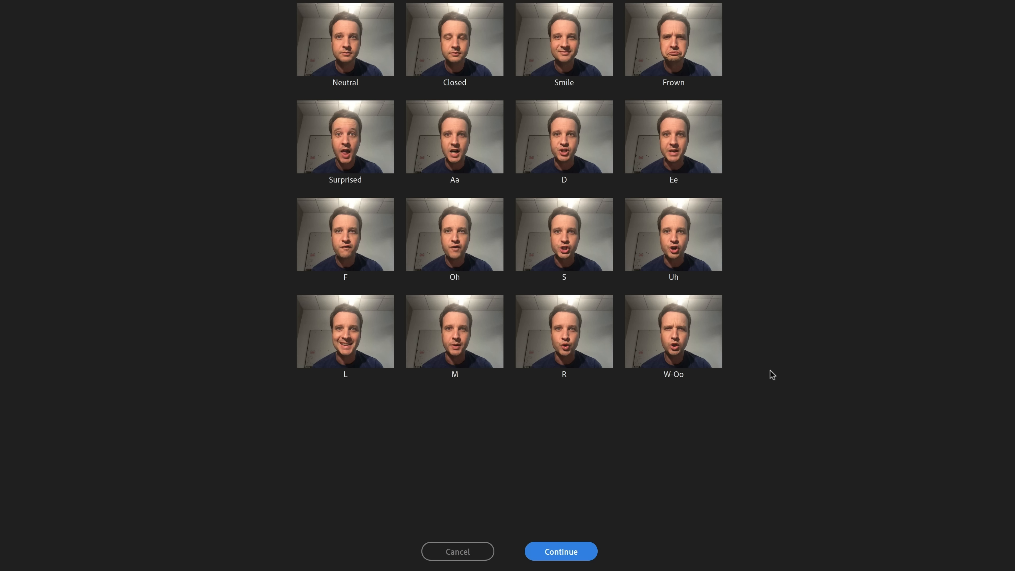
left_click(561, 551)
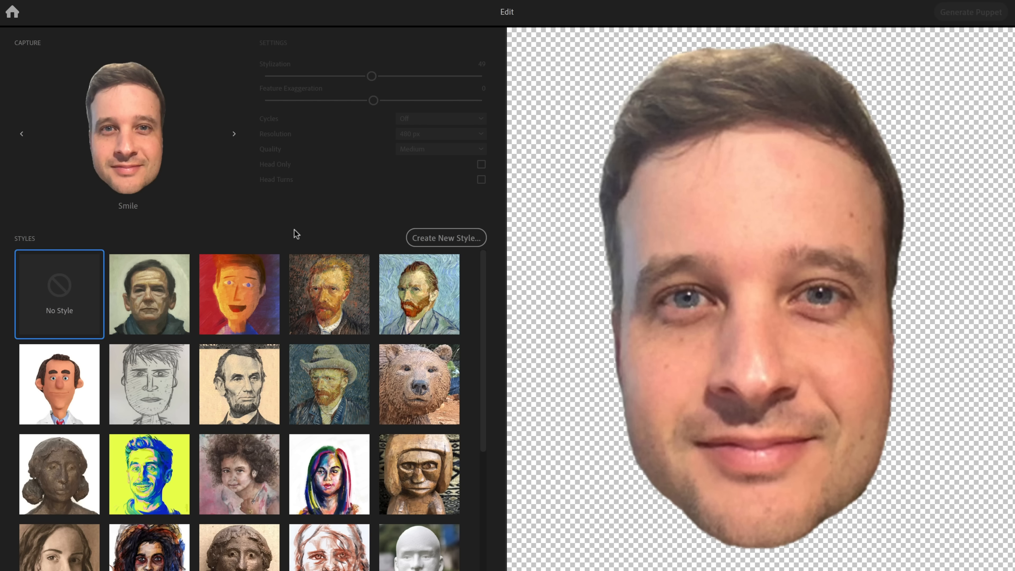
- Browse the unstyled captured expressions from Smile forward to D and back to Smile
left_click(237, 141)
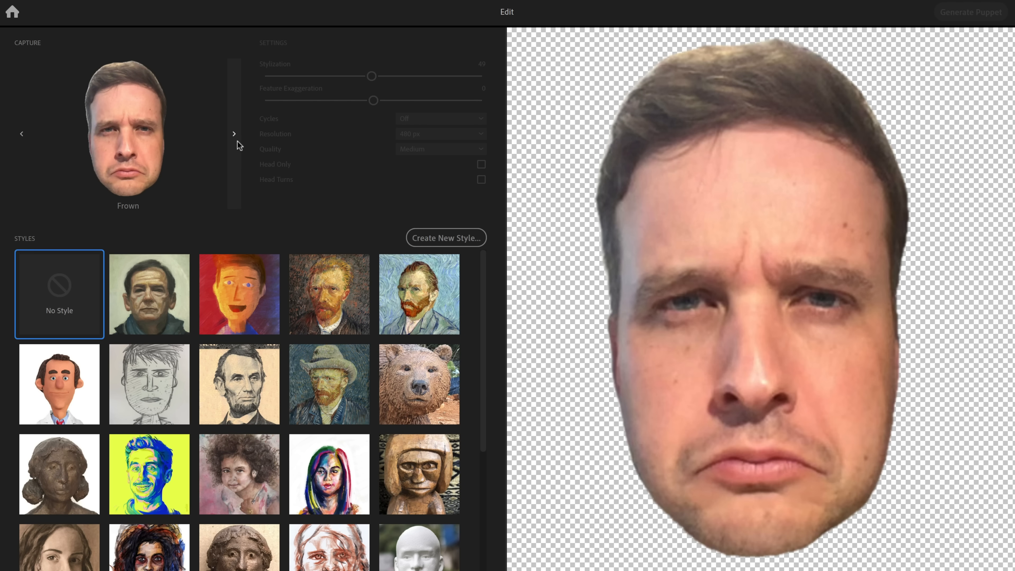
left_click(237, 140)
left_click(237, 140)
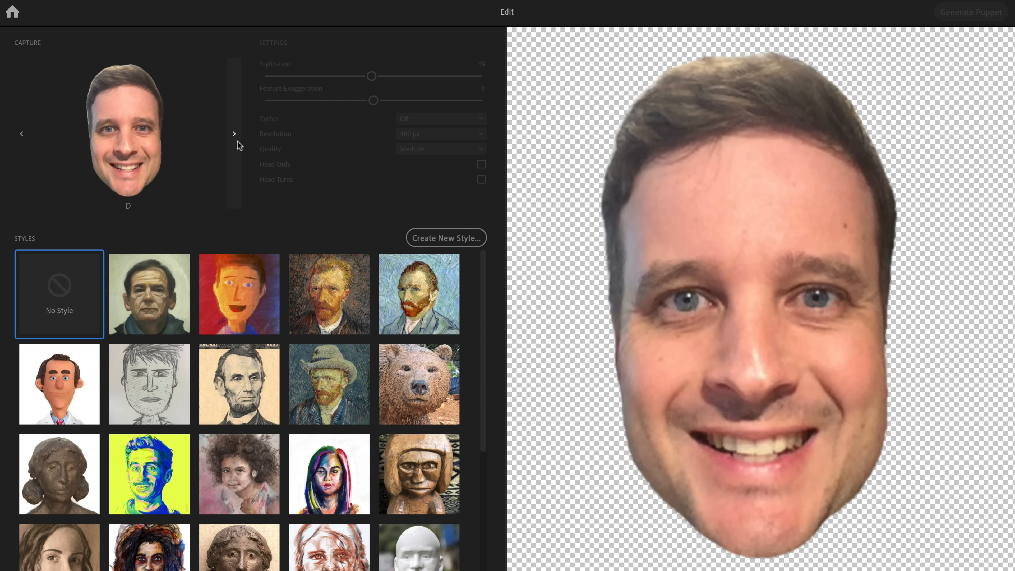
left_click(23, 148)
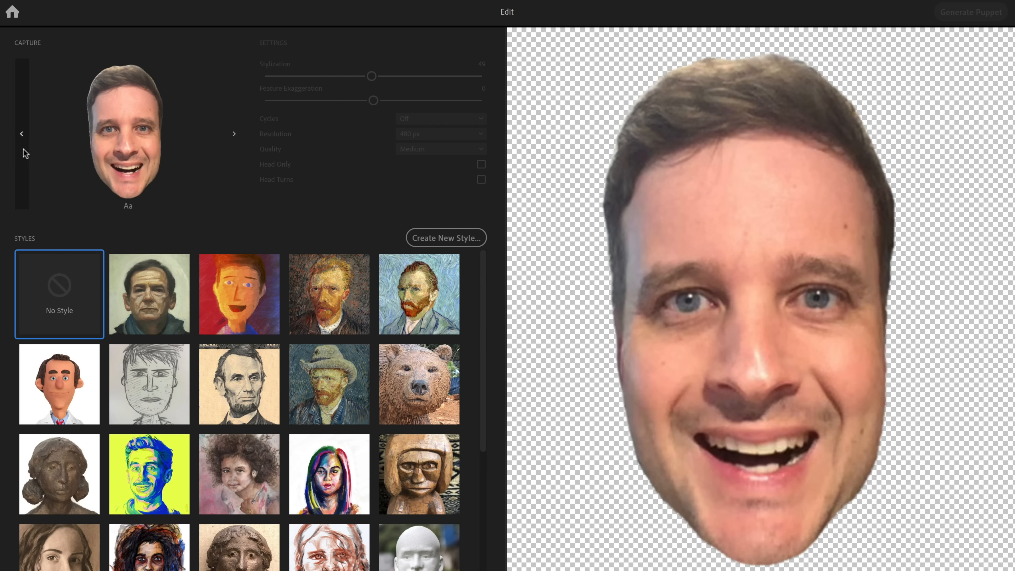
left_click(23, 149)
left_click(22, 148)
left_click(23, 149)
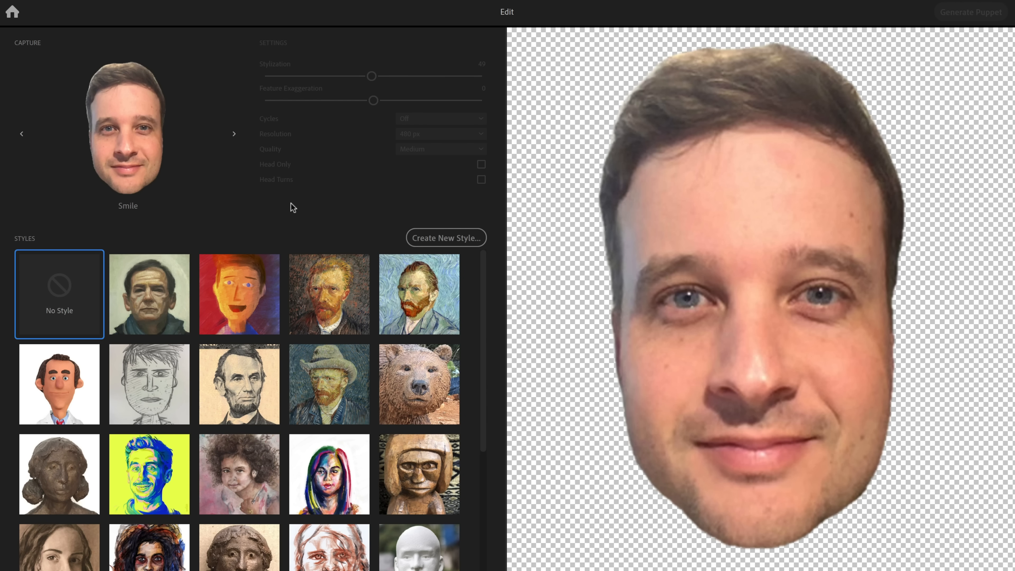
- Apply the oil portrait style of the dark-haired man beside No Style and set Stylization to 100
scroll(112, 462, "down", 5)
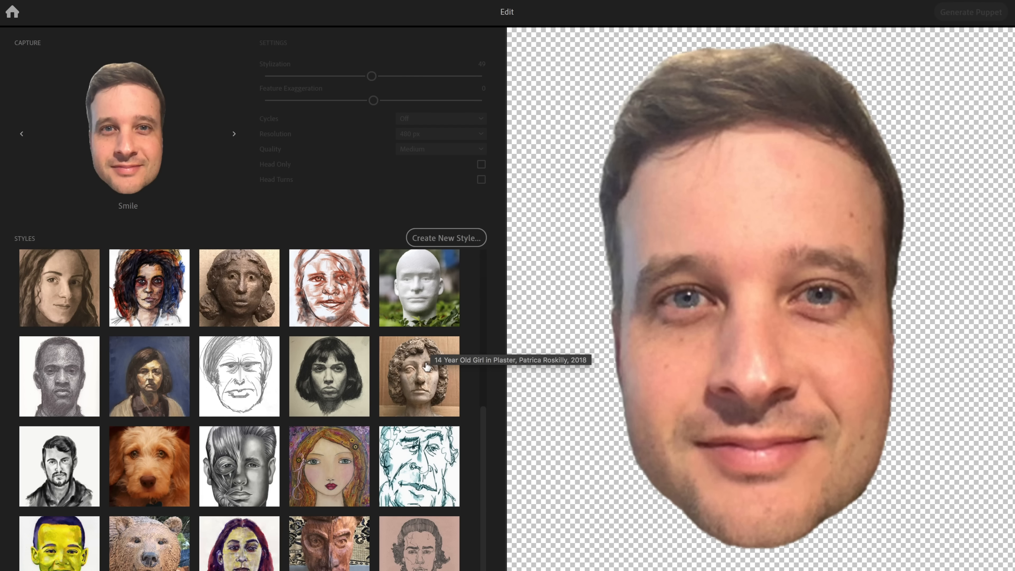
scroll(121, 470, "up", 7)
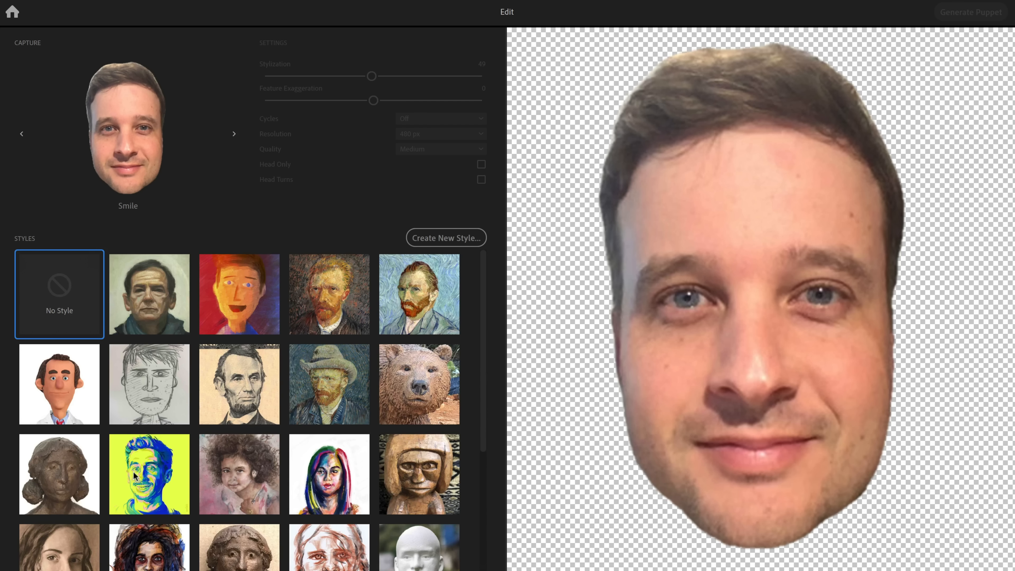
left_click(150, 296)
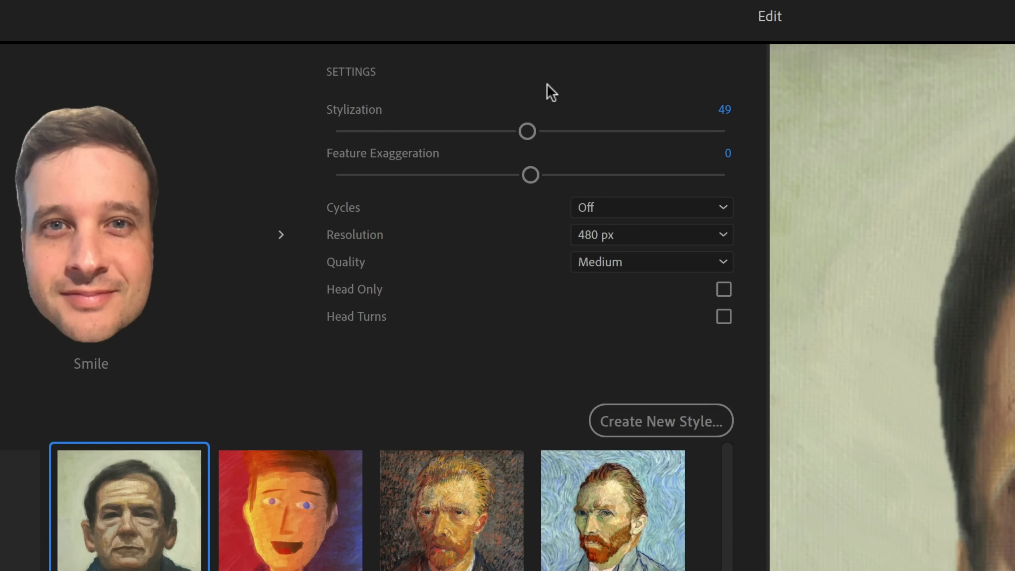
left_click_drag(528, 132, 740, 154)
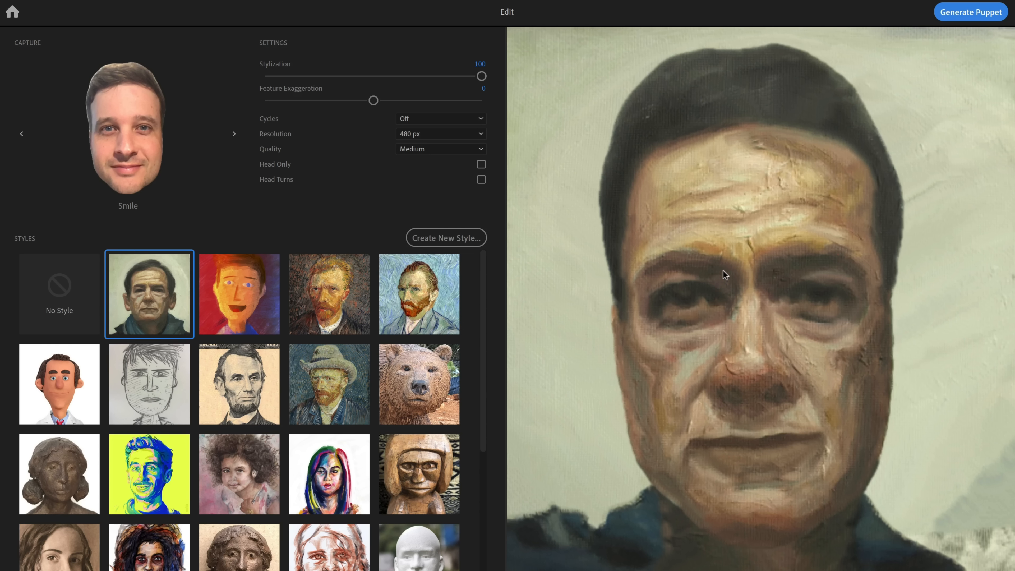
- Set Stylization to 0 and preview the painted style on the Frown, Surprised and Smile expressions
left_click_drag(481, 75, 264, 76)
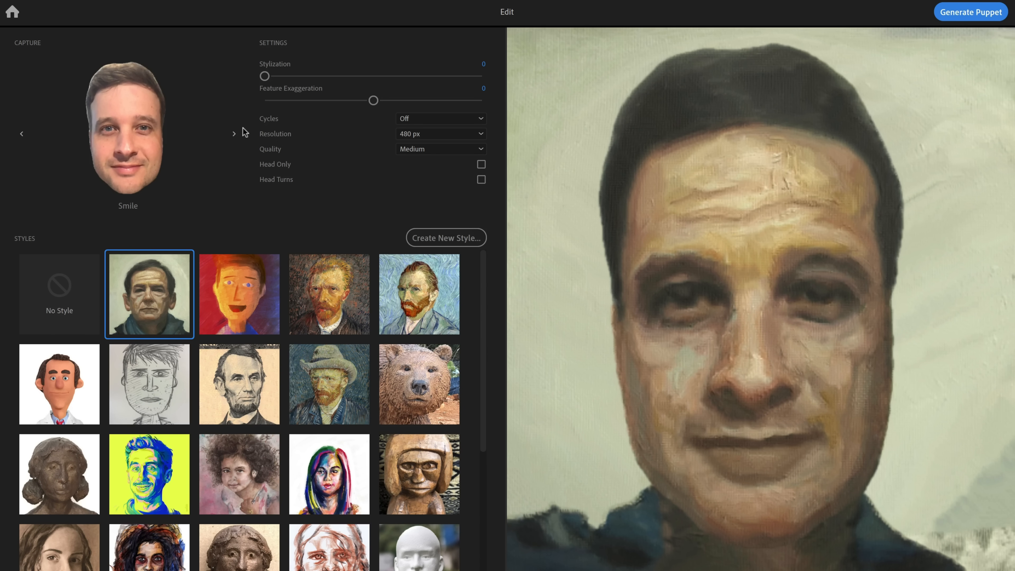
left_click(234, 134)
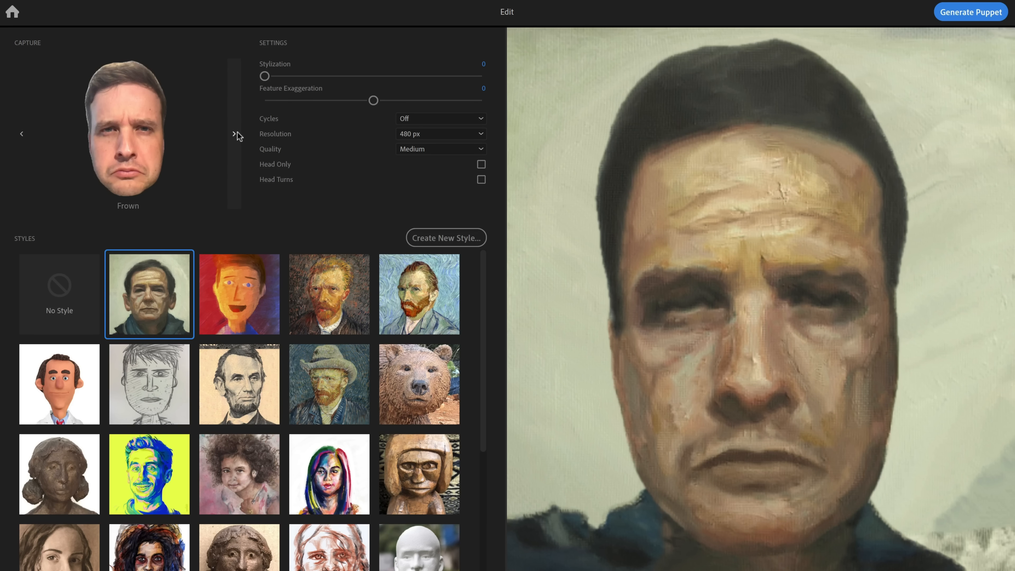
left_click(235, 134)
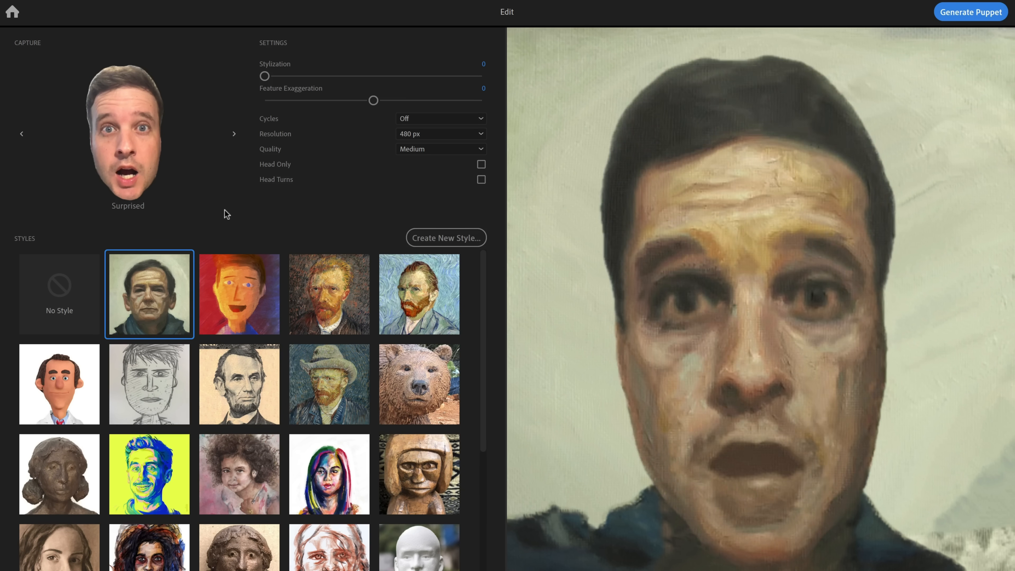
left_click(20, 148)
left_click(19, 141)
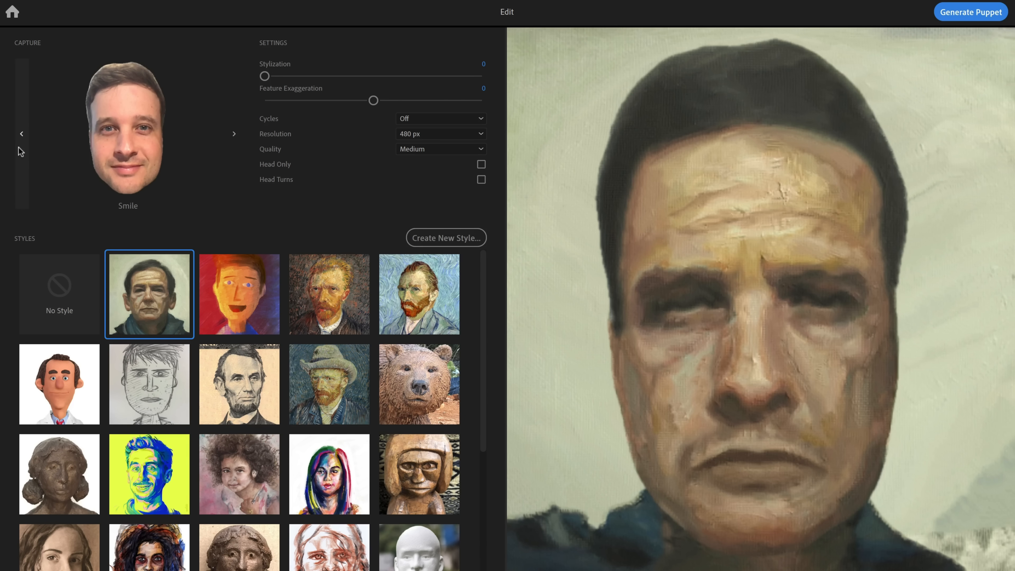
left_click(235, 133)
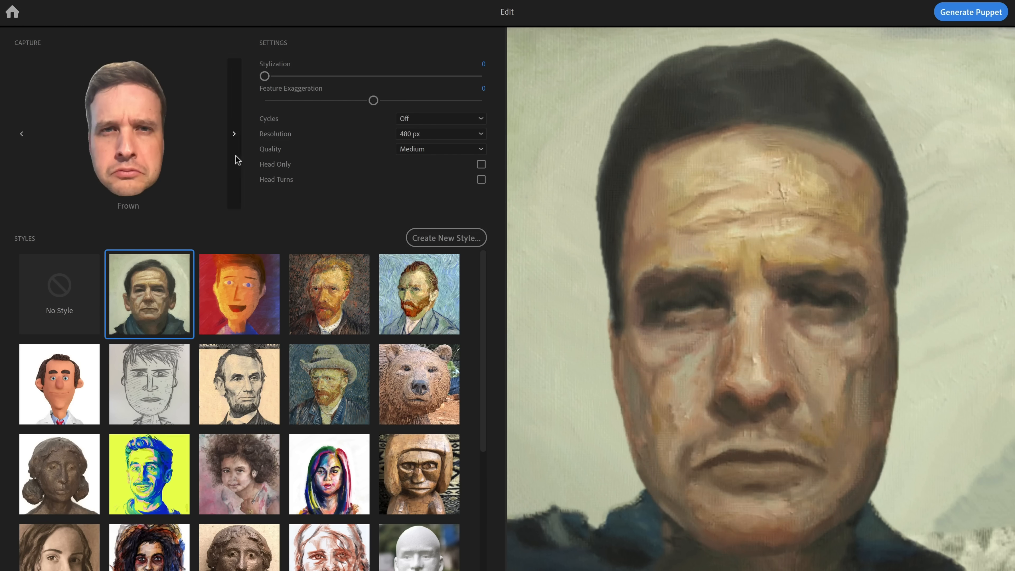
- Return to the Smile expression and set Stylization to 50
left_click(235, 133)
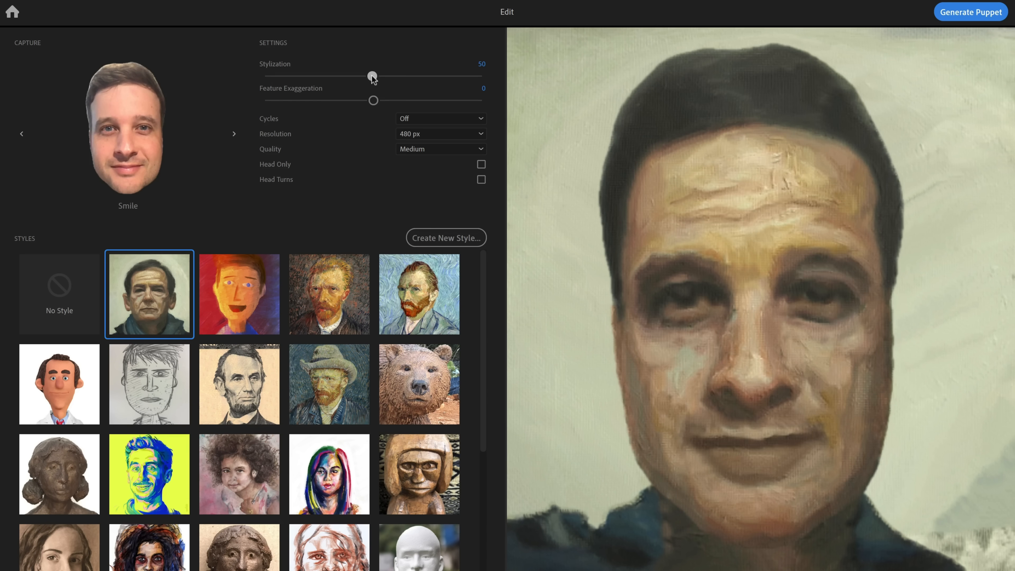
left_click(372, 76)
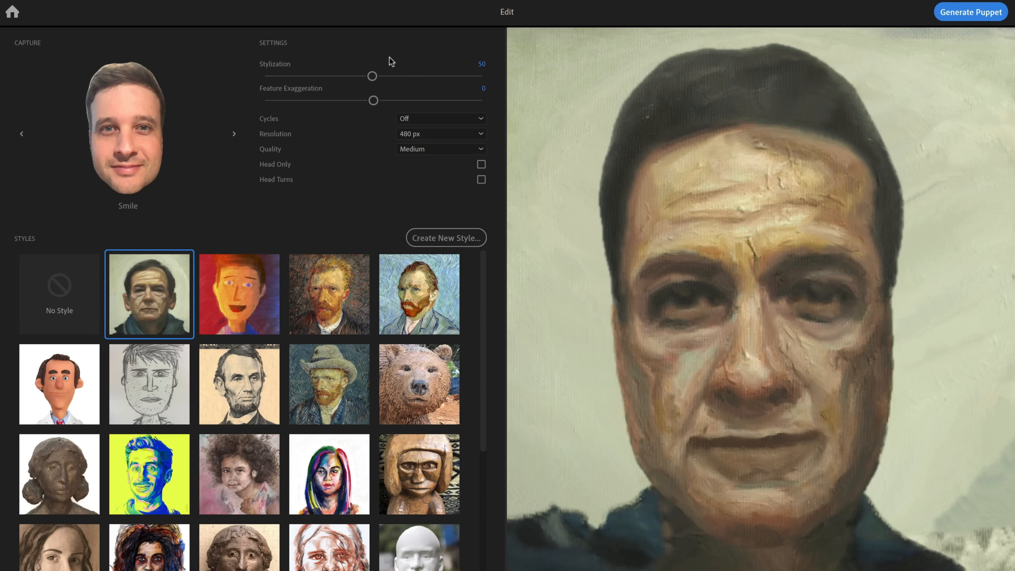
- Set Stylization to 31 for the oil portrait style
left_click(366, 77)
left_click_drag(336, 80, 331, 80)
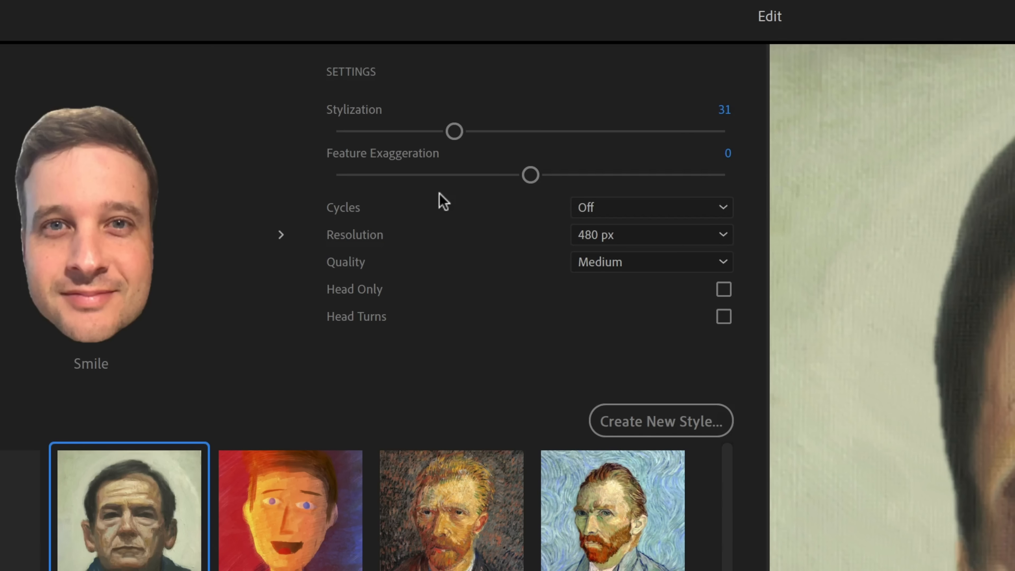
- Try Feature Exaggeration at -38, 100 and -100 on the Smile expression, and return it to 0
left_click_drag(530, 175, 591, 176)
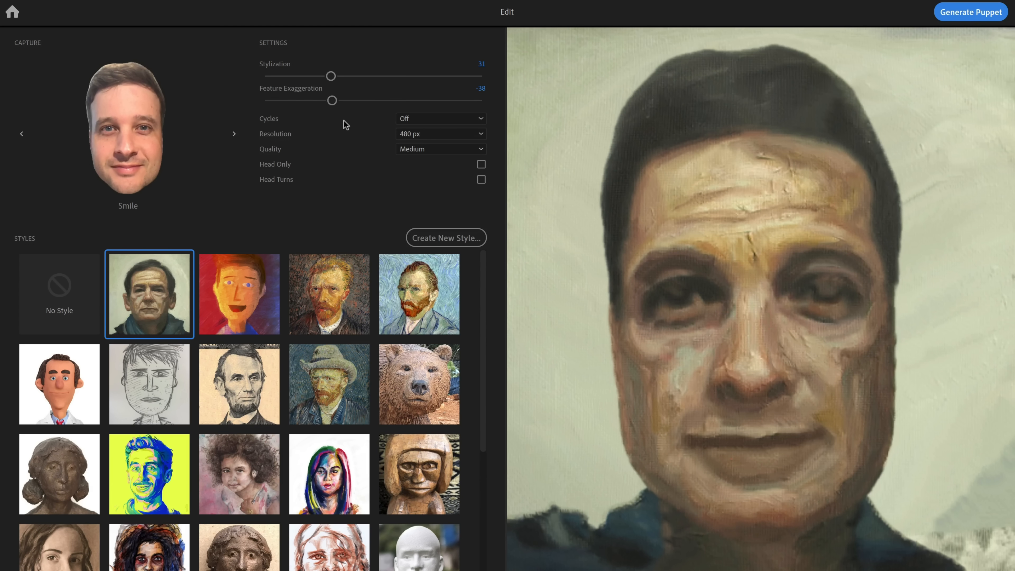
left_click_drag(332, 100, 482, 101)
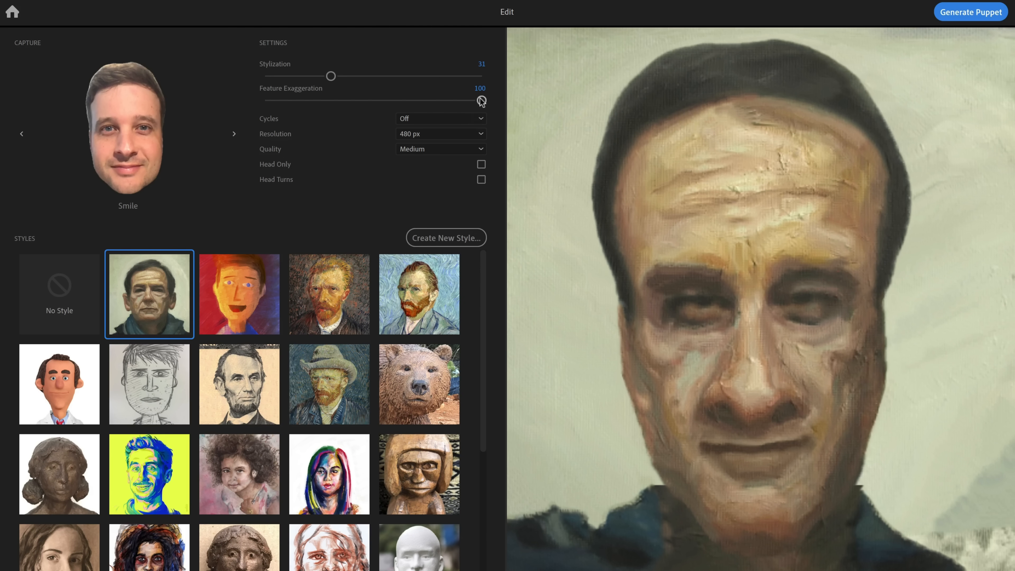
left_click_drag(481, 101, 193, 110)
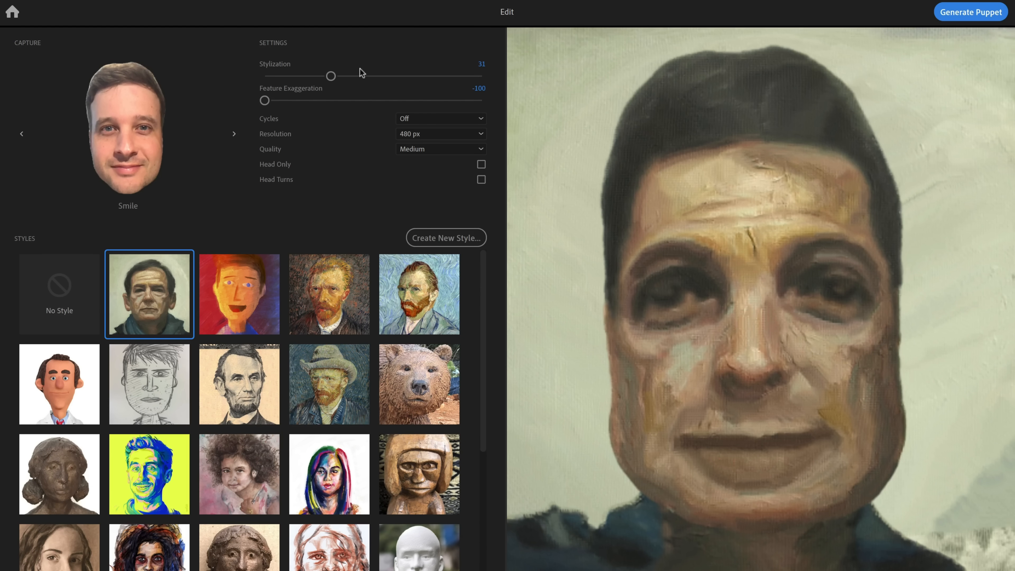
mouse_move(308, 86)
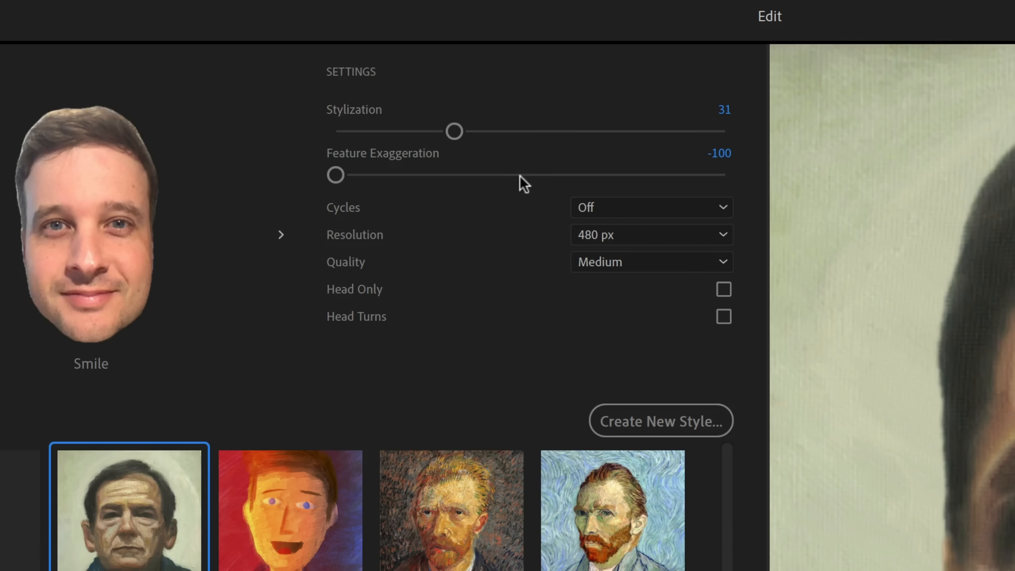
left_click_drag(519, 177, 529, 179)
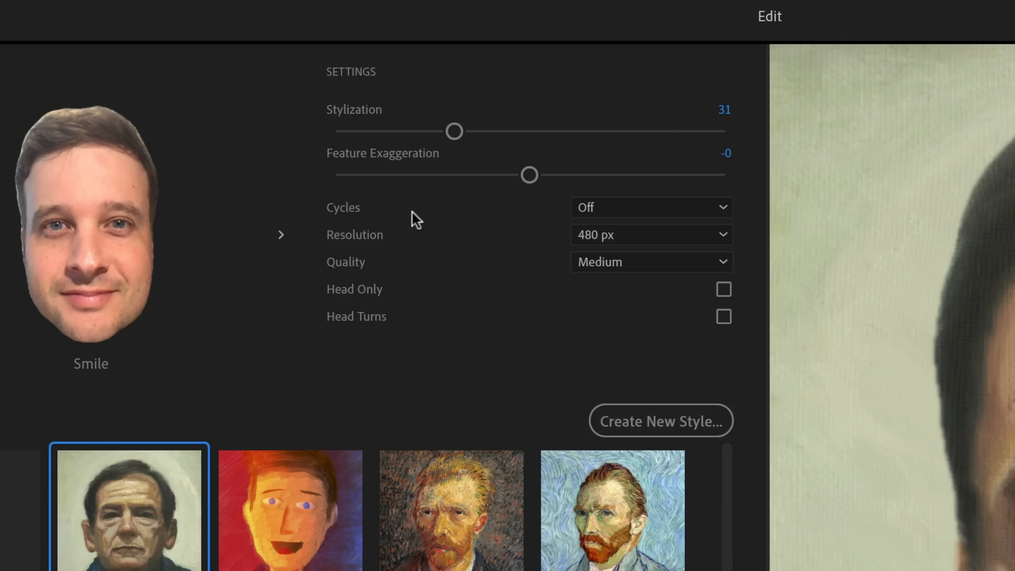
- Try Cycles at 4 on the painted Smile preview and switch Cycles back to Off
left_click(652, 209)
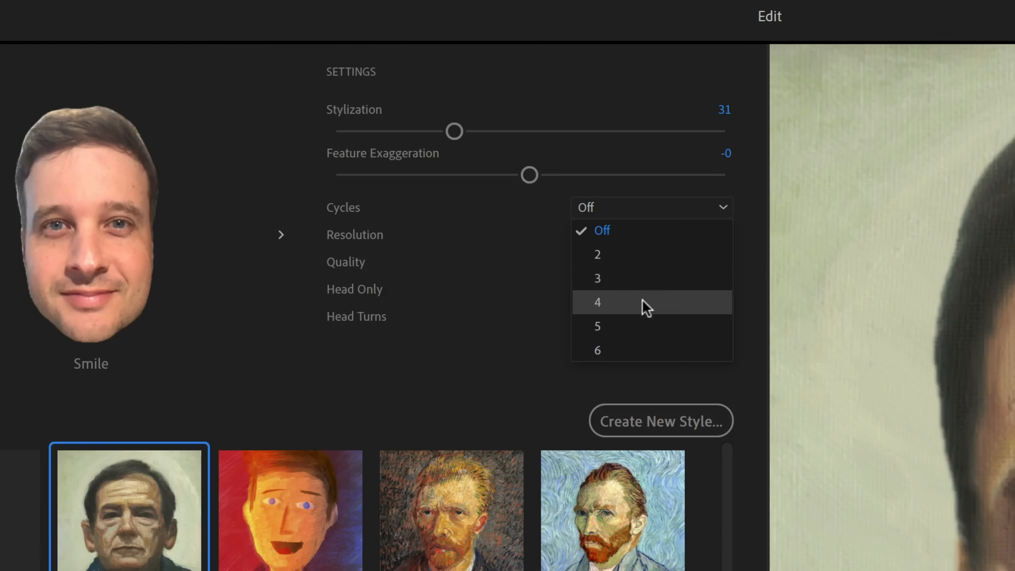
left_click(645, 310)
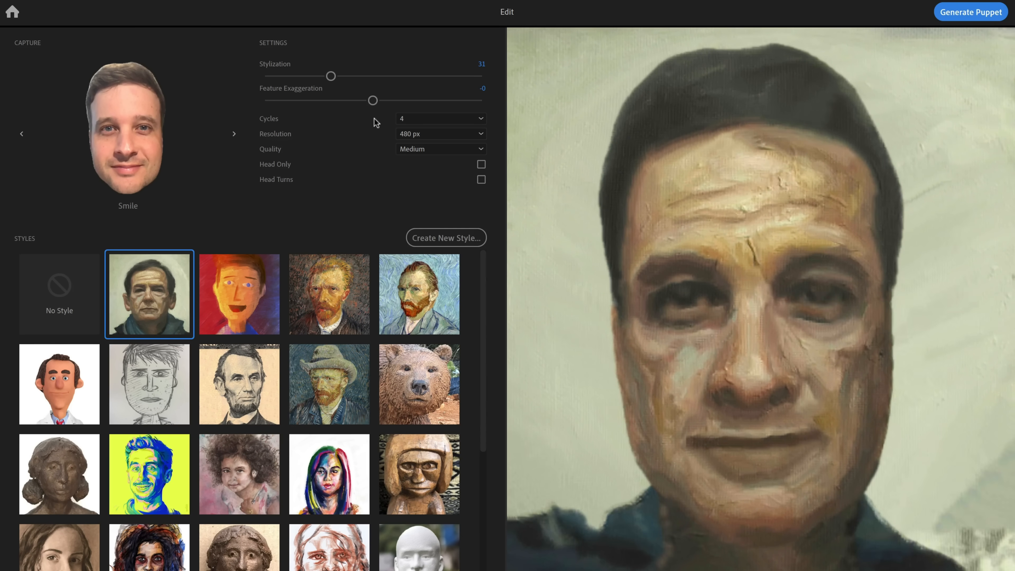
left_click(416, 119)
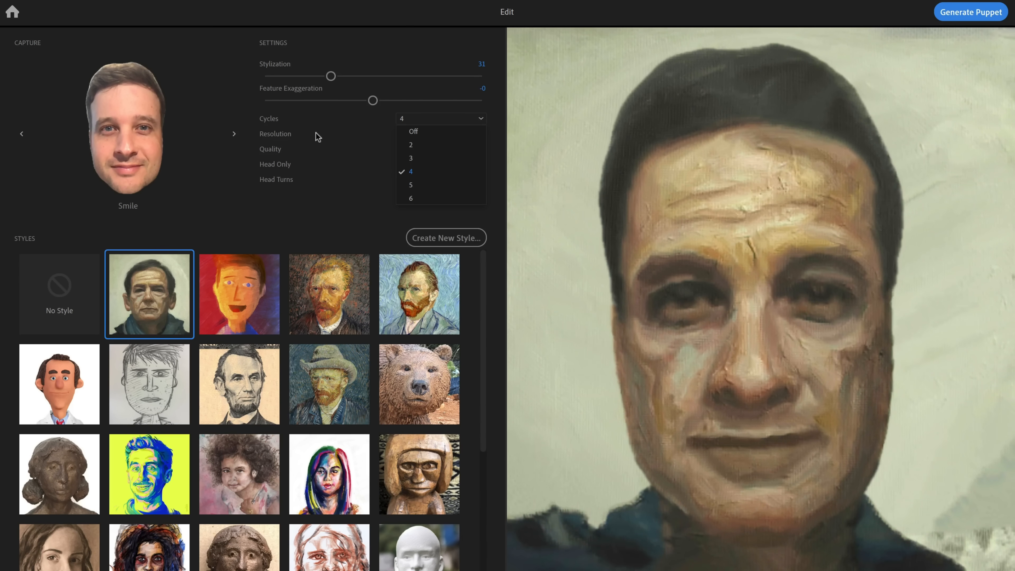
left_click(510, 166)
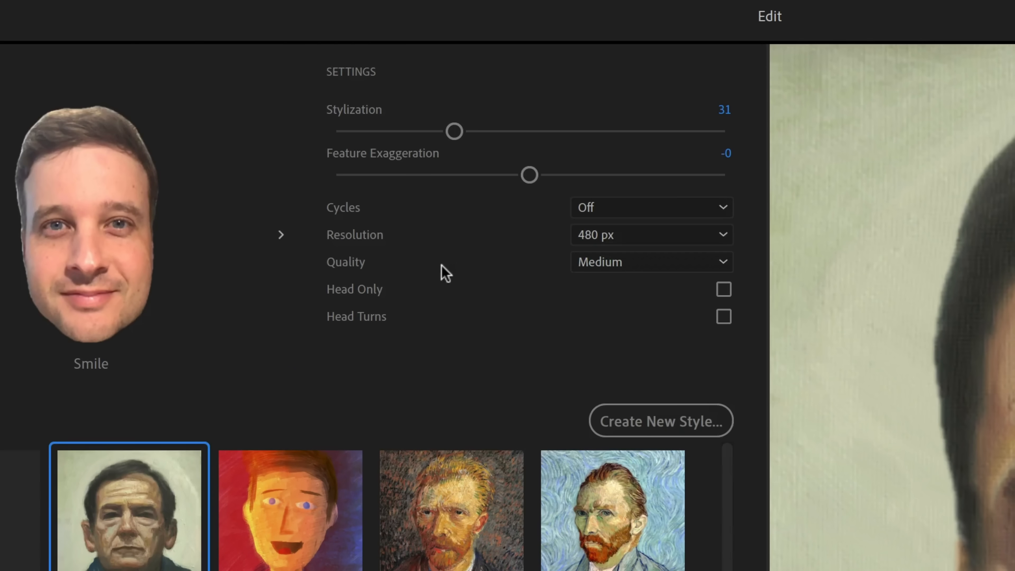
- Examine the Resolution options, keeping 480 px, and look at the Quality options
left_click(718, 236)
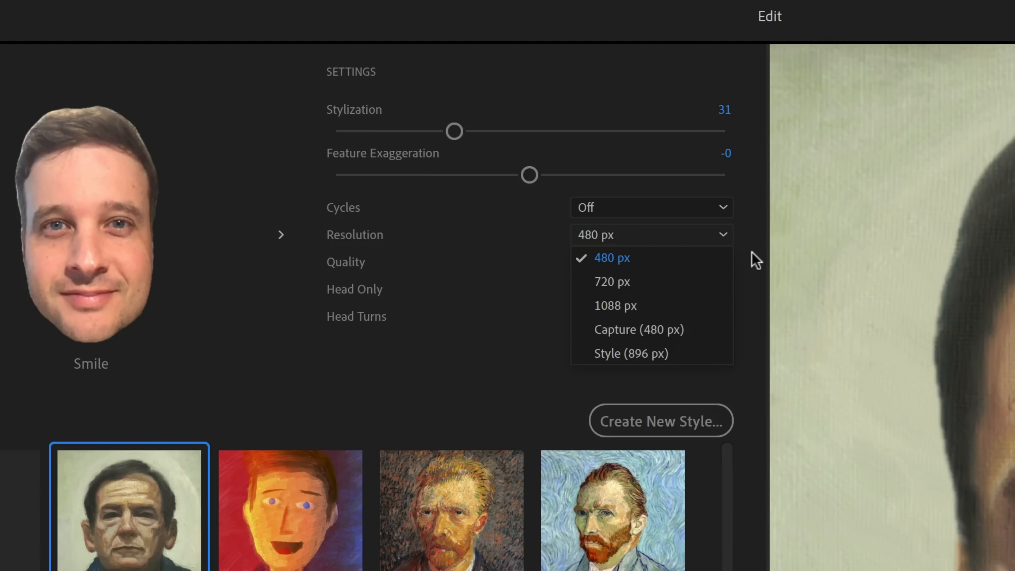
left_click(681, 263)
left_click(678, 264)
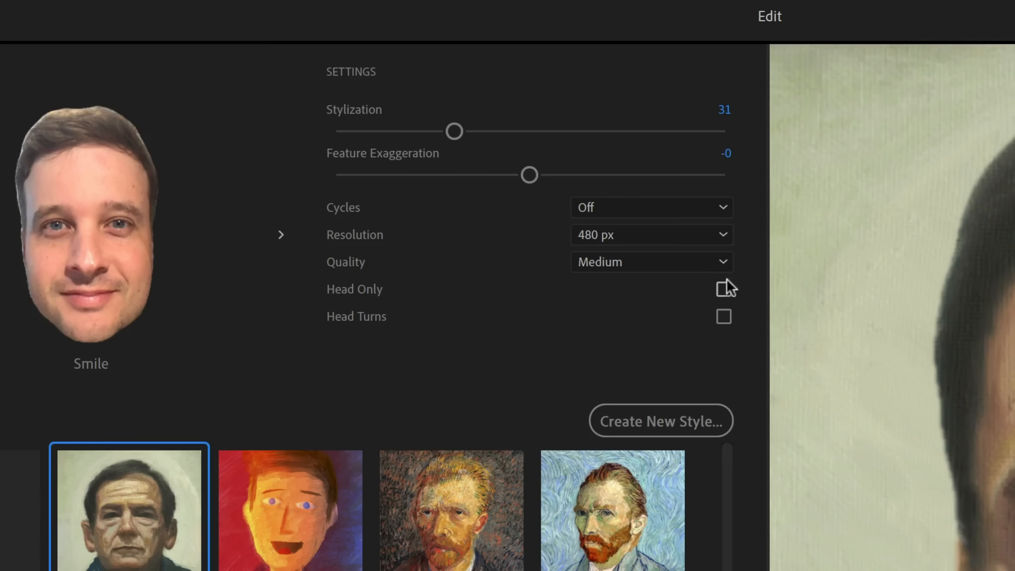
- Try Head Only and Head Turns one after the other, switching each option off again
left_click(482, 165)
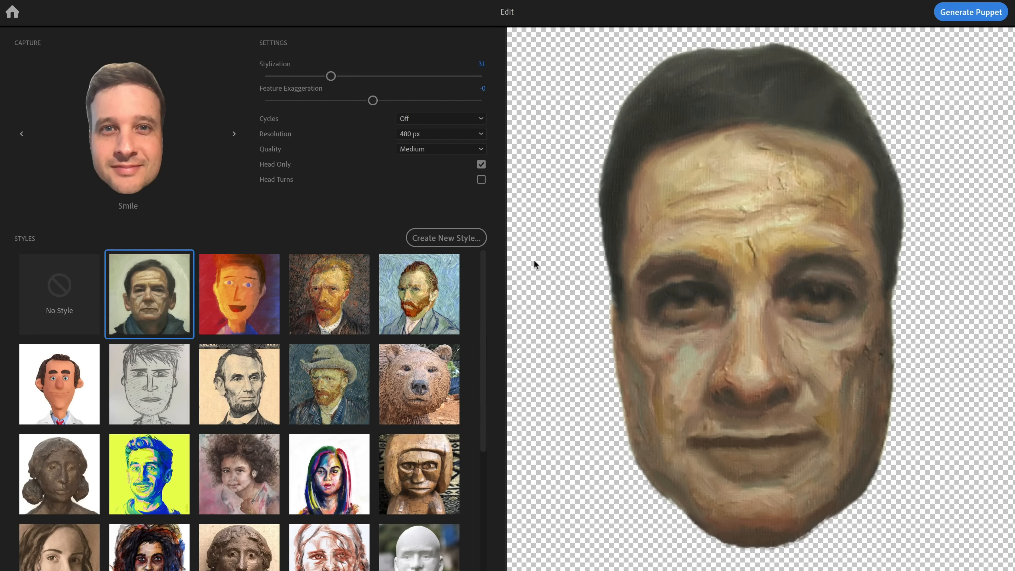
left_click(482, 165)
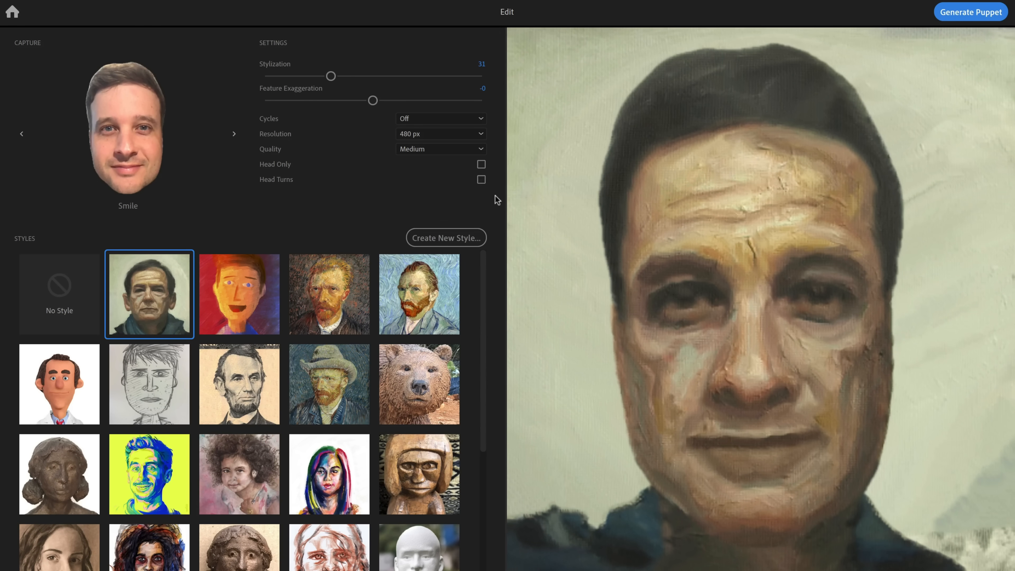
left_click(481, 179)
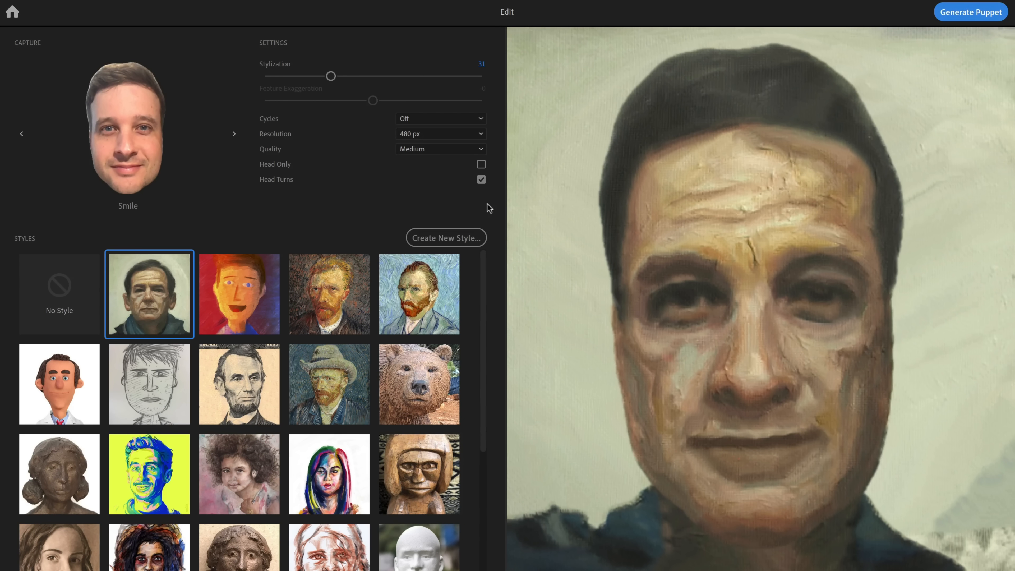
left_click(481, 179)
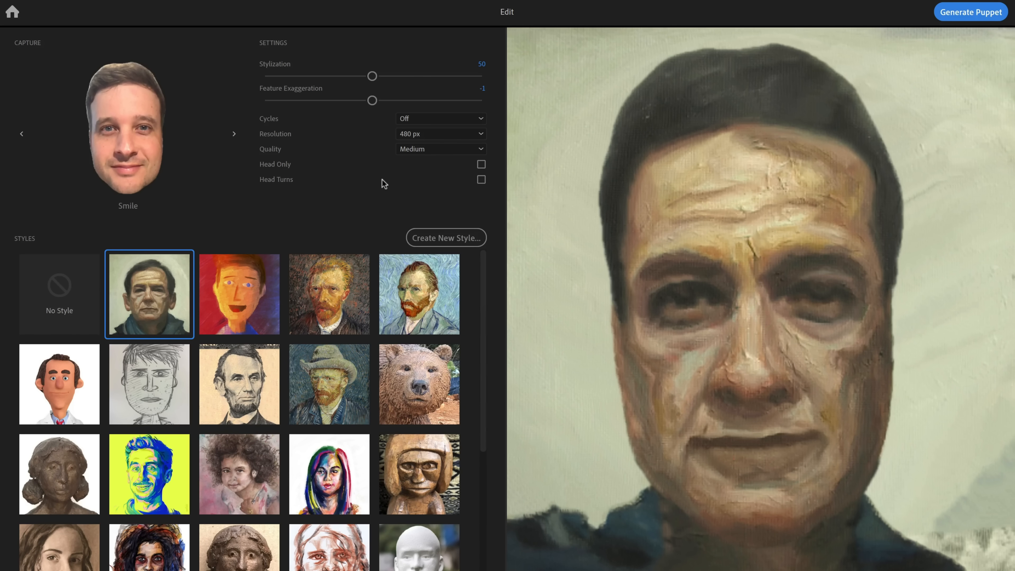
- Preview the yellow and blue portrait style, and apply the curly-haired plaster head style with Stylization at 0
scroll(163, 330, "down", 3)
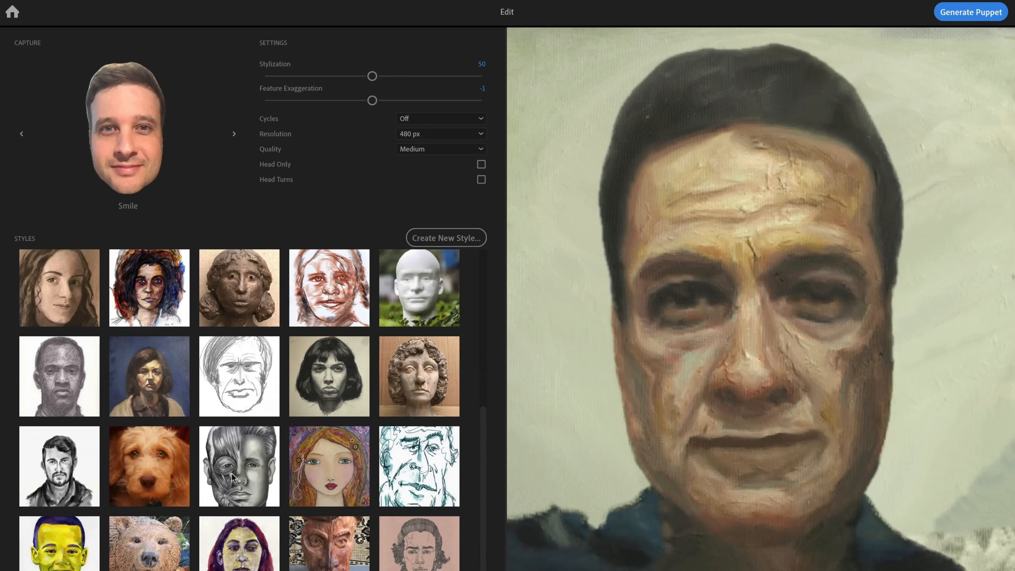
scroll(161, 344, "up", 2)
left_click(151, 376)
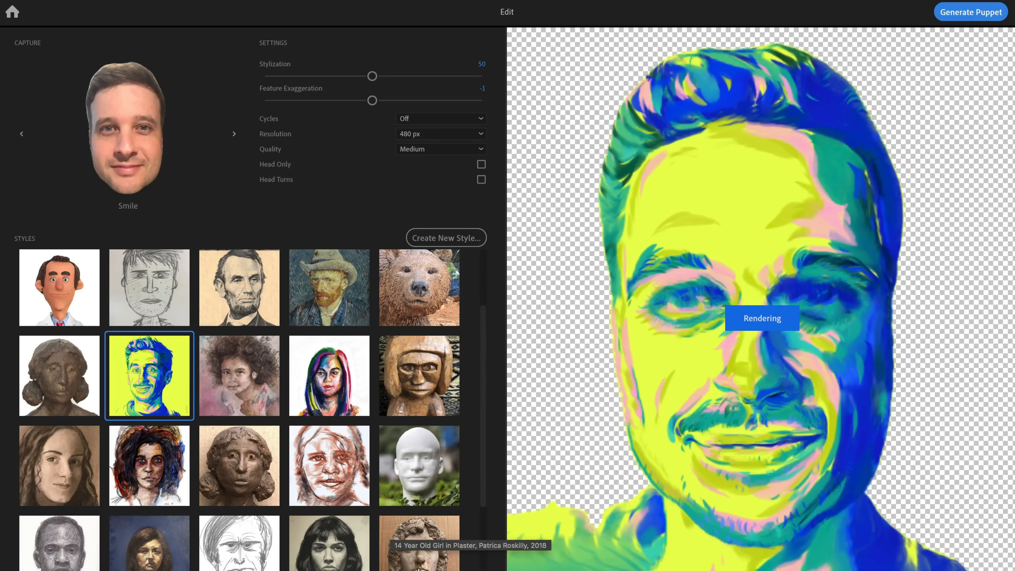
left_click(431, 530)
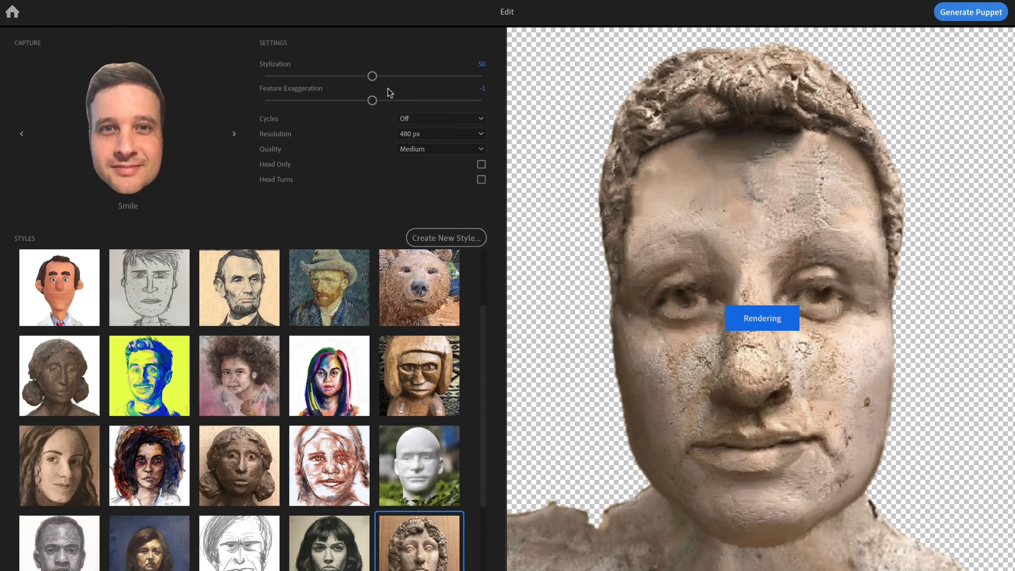
left_click_drag(372, 76, 225, 78)
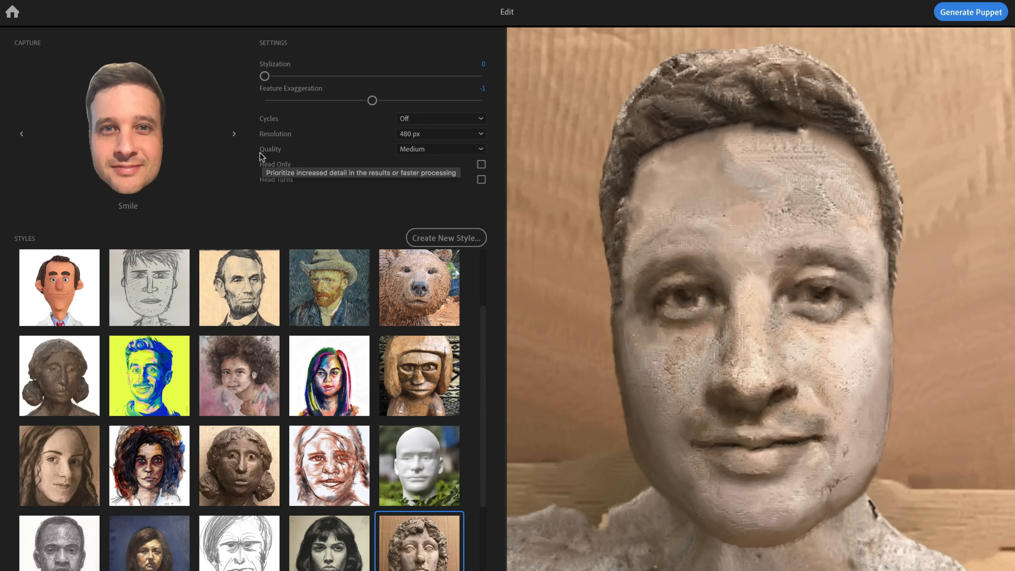
- Preview the frowning man line sketch, the red chalk portrait and the black-and-white bearded man styles
left_click(230, 559)
scroll(247, 480, "down", 3)
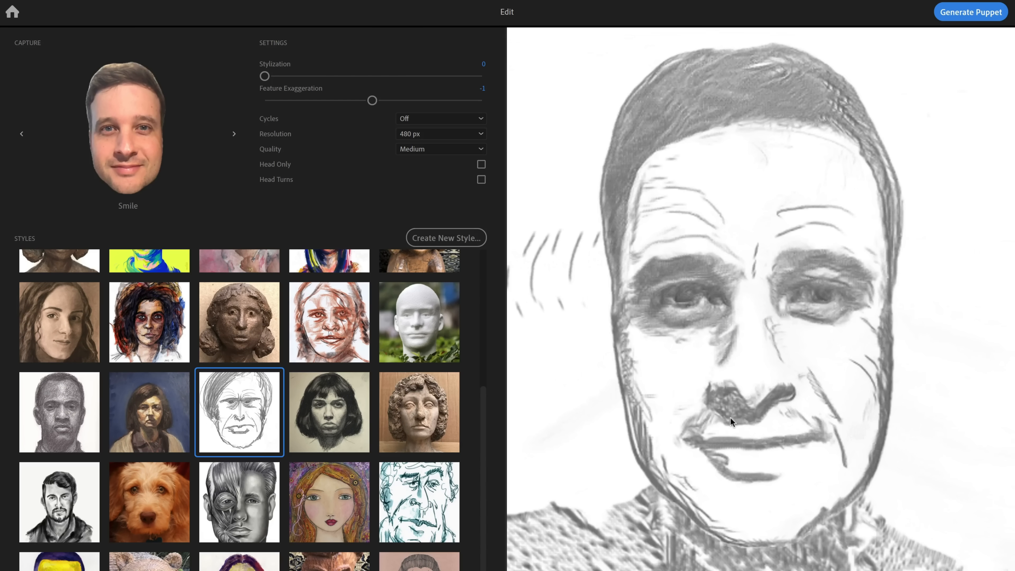
left_click(329, 322)
scroll(240, 400, "up", 1)
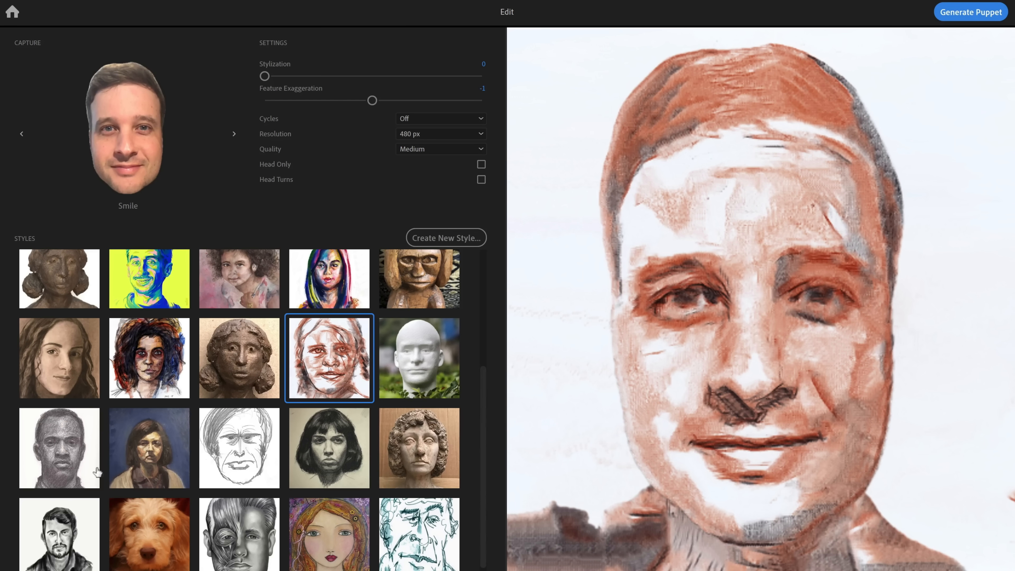
left_click(66, 532)
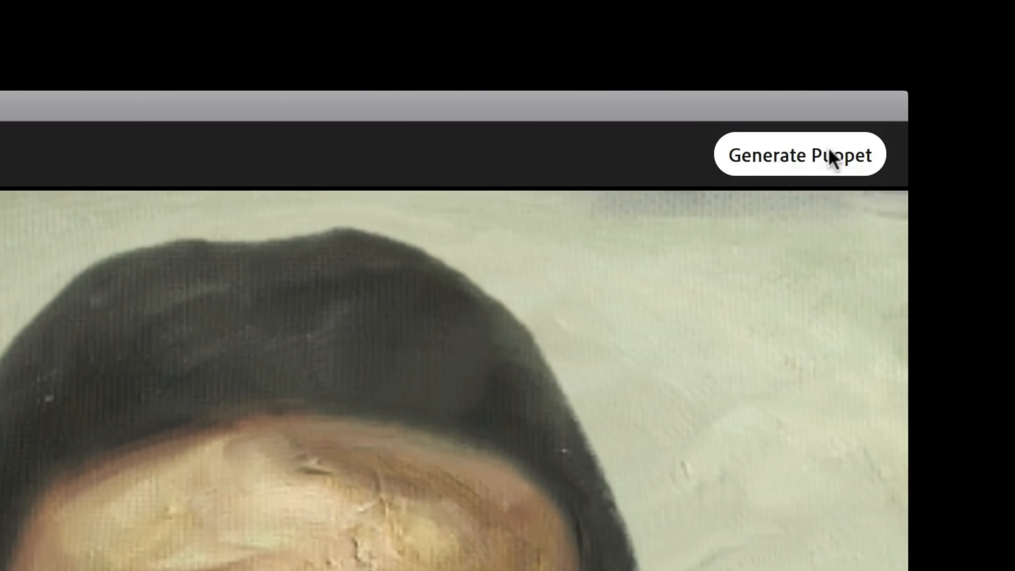
- Generate the puppet from the capture styled with the oil portrait
right_click(790, 163)
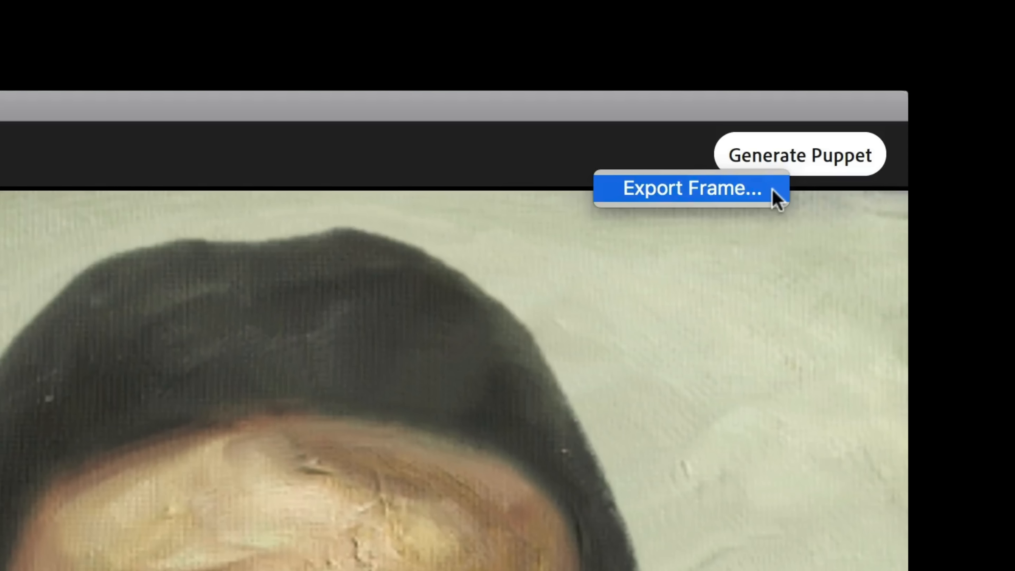
left_click(591, 139)
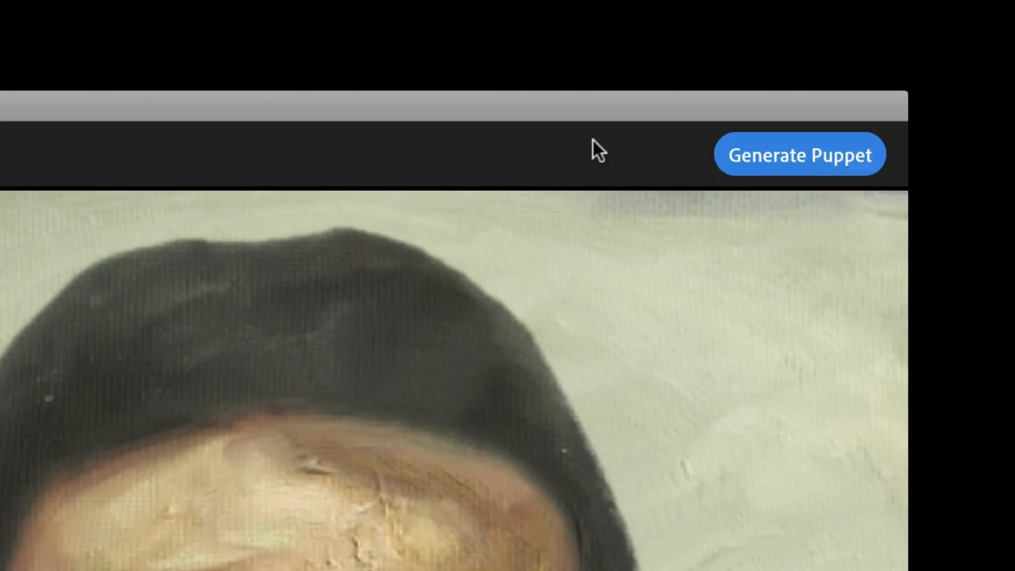
left_click(827, 166)
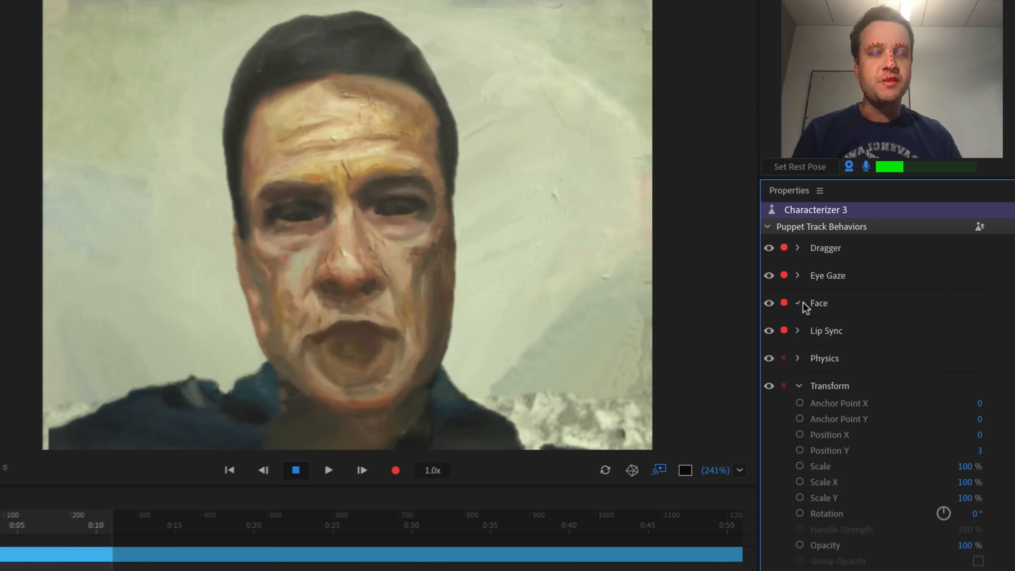
- Set the Characterizer 3 puppet's Face Eyebrow Strength to 26% and its Eye Gaze Camera Strength to 57%
left_click(851, 276)
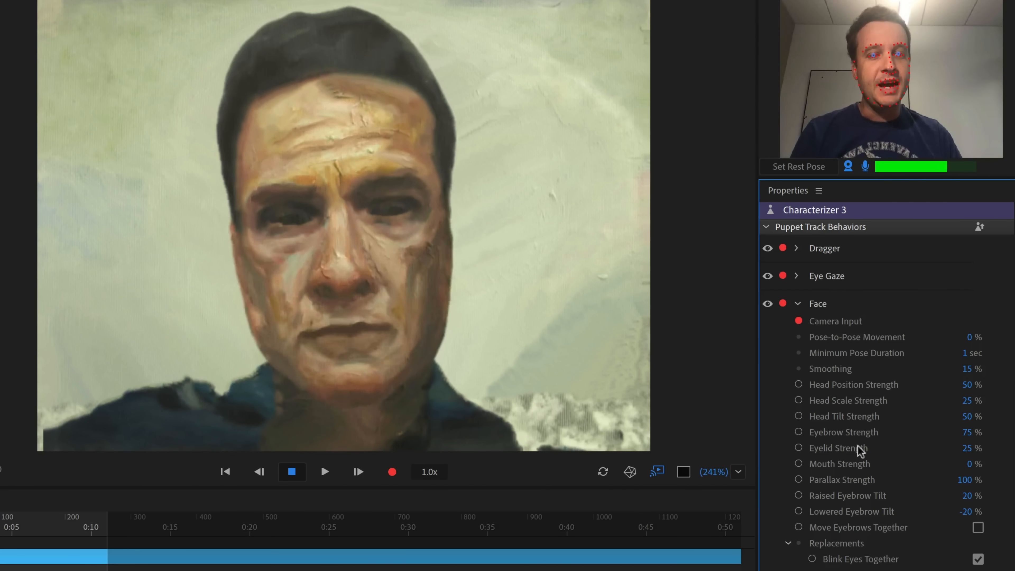
left_click_drag(963, 433, 926, 433)
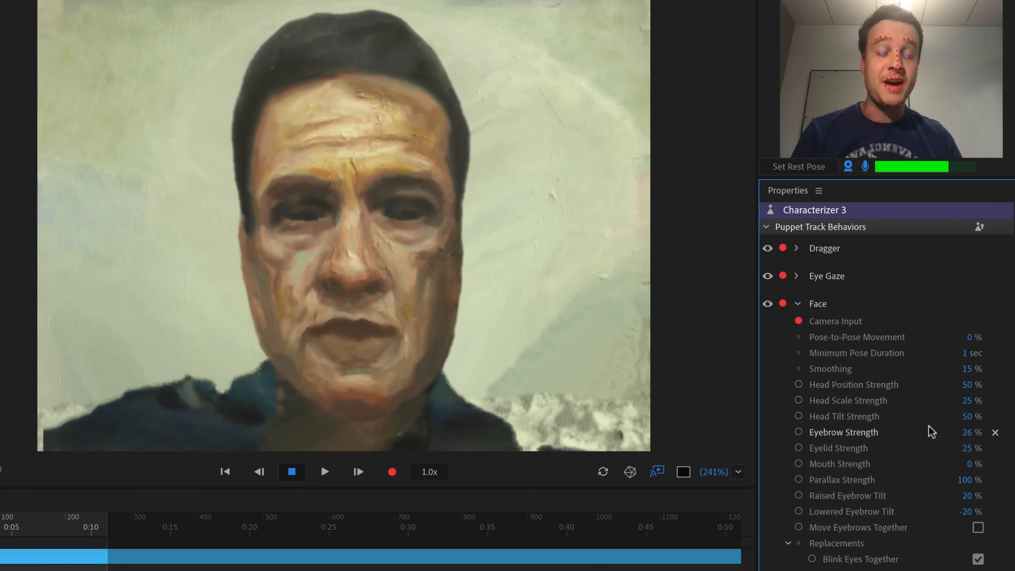
left_click(797, 276)
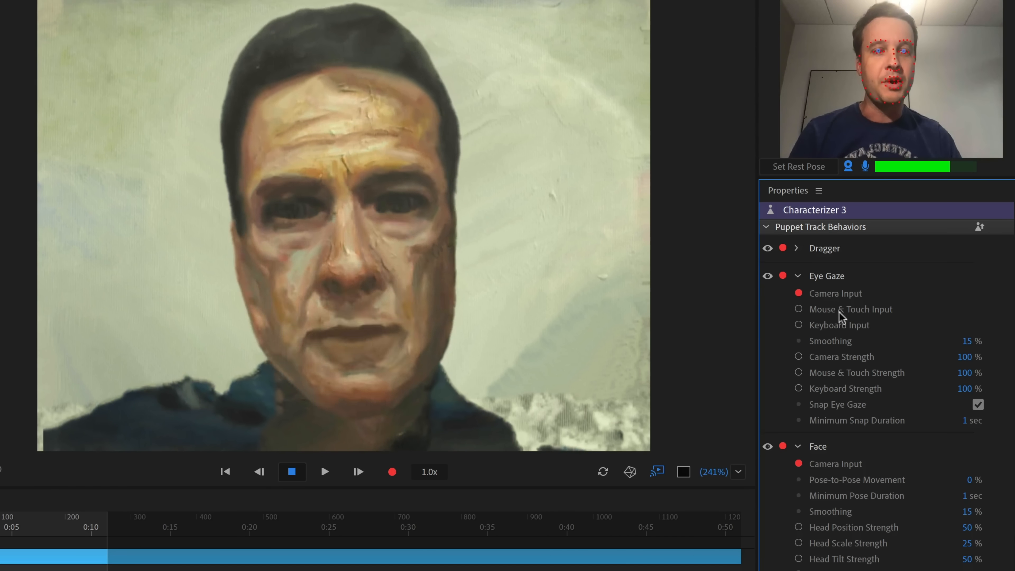
left_click_drag(969, 357, 932, 357)
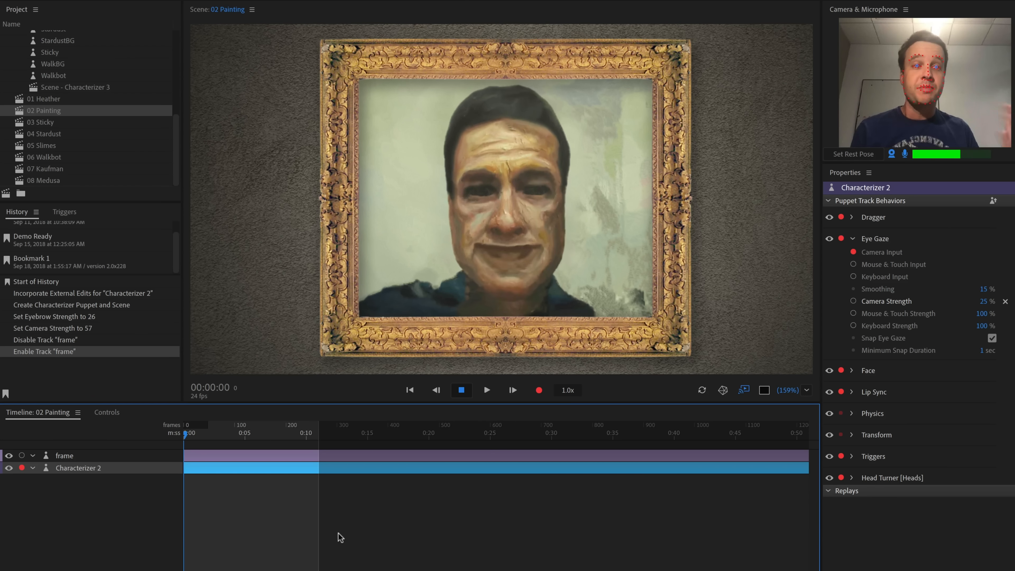
- Hide the frame track in the 02 Painting scene and show it again
left_click(9, 456)
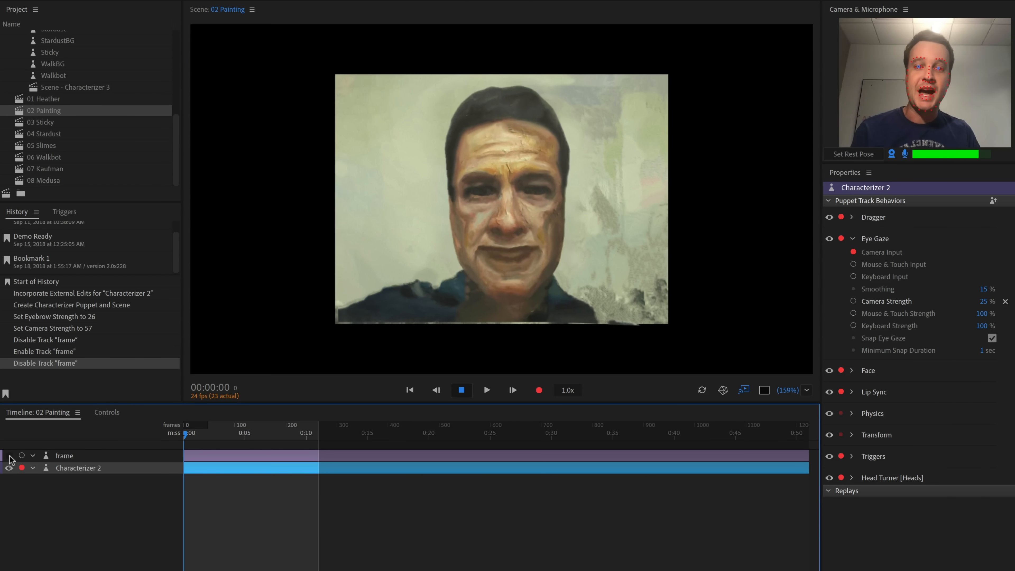
left_click(9, 456)
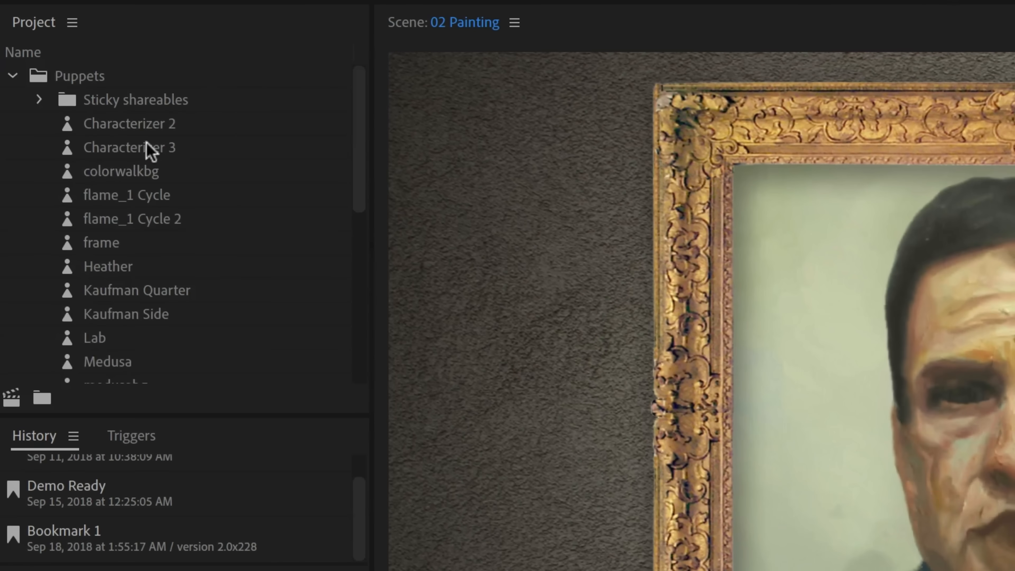
- Open the Characterizer 2 puppet for rigging and inspect its Frontal and Left Quarter heads
left_click(149, 126)
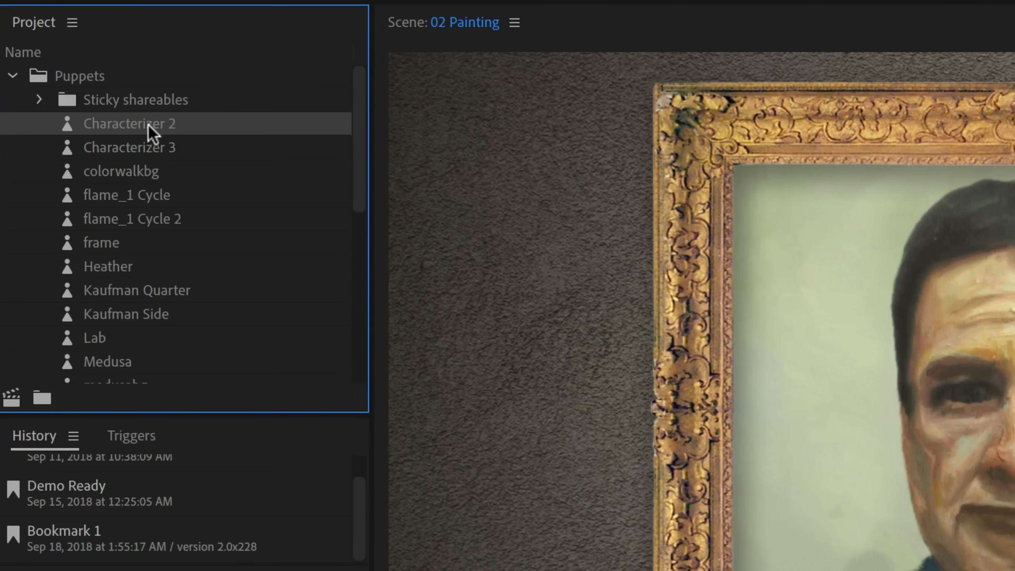
double_click(148, 125)
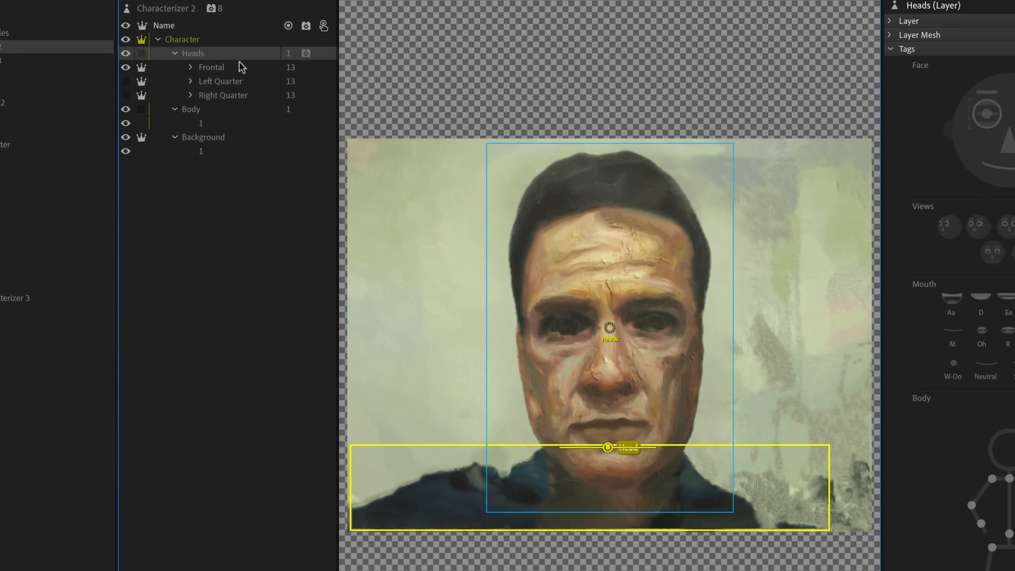
left_click(211, 67)
left_click(225, 81)
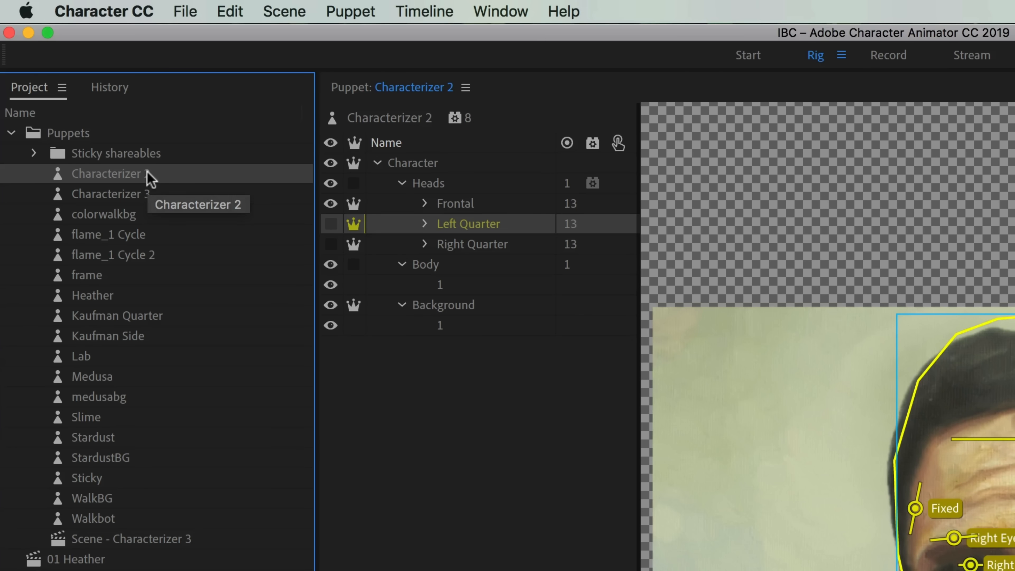
- Open the Characterizer 2 puppet's original artwork in Photoshop and expand the Frontal head group to its mouth shapes
left_click(229, 9)
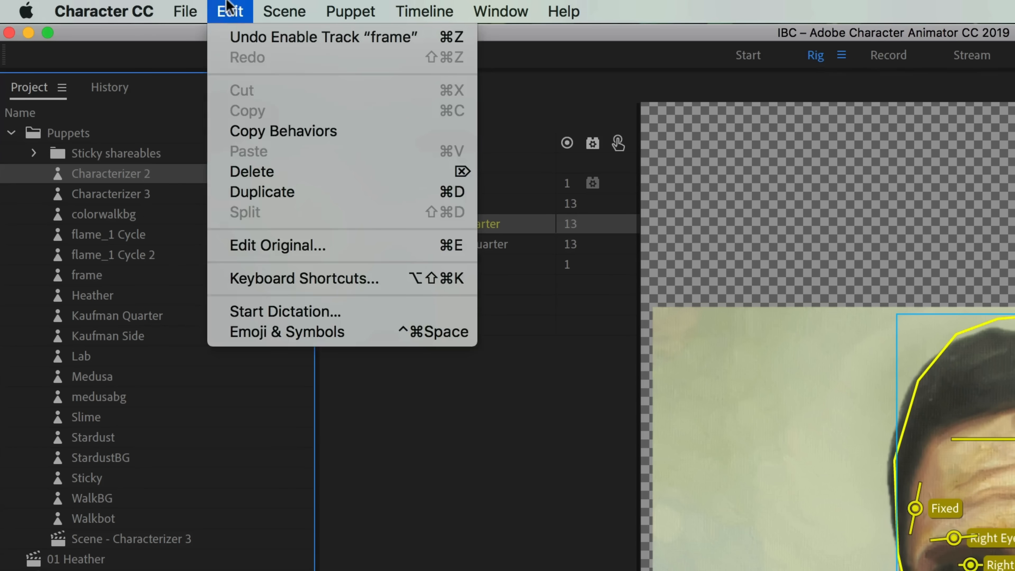
left_click(351, 257)
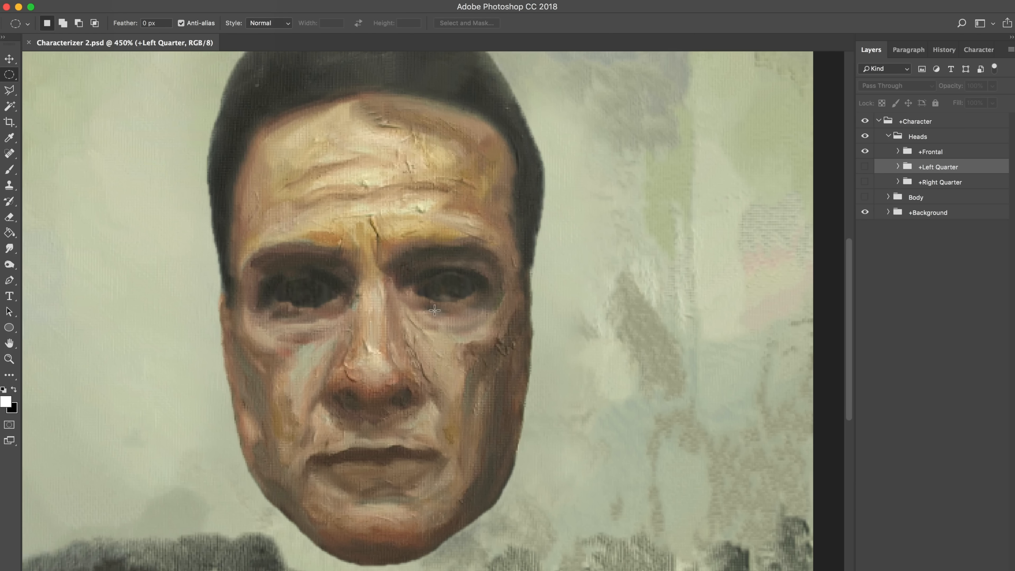
left_click_drag(470, 234, 507, 296)
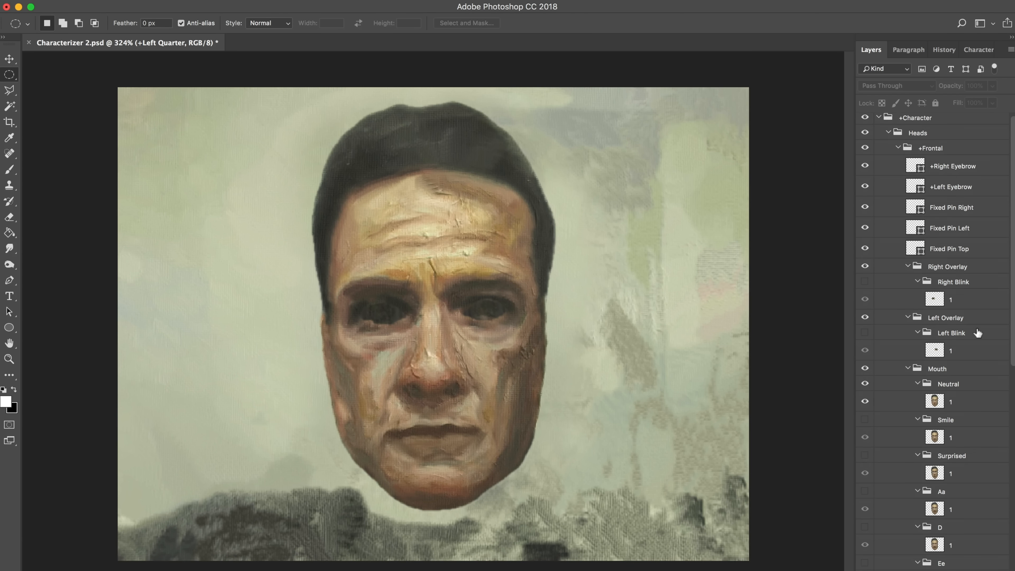
scroll(974, 329, "down", 2)
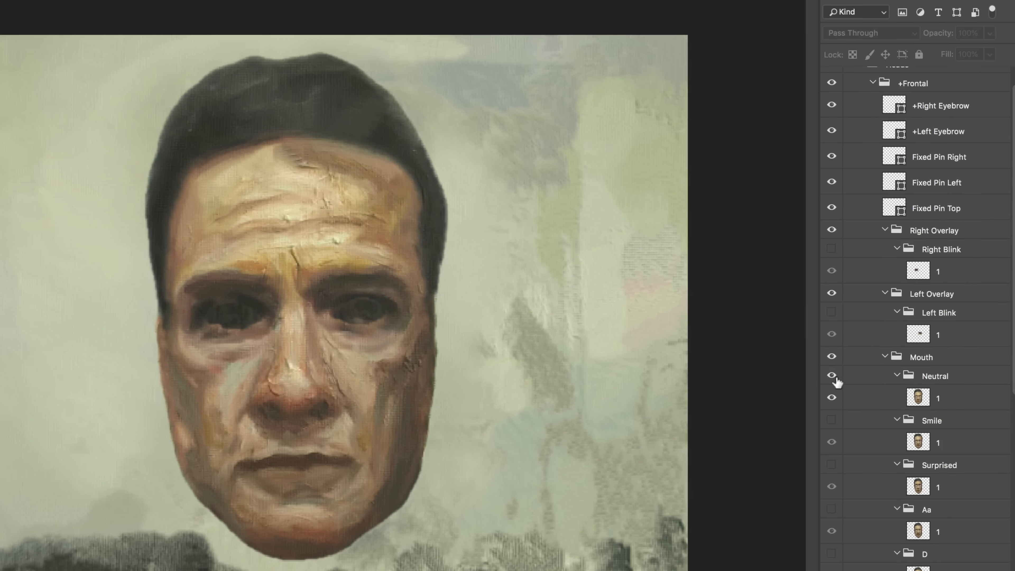
- Hide the Neutral mouth and preview the Frontal head's Smile, Surprised and Aa mouth shapes one at a time
left_click(865, 361)
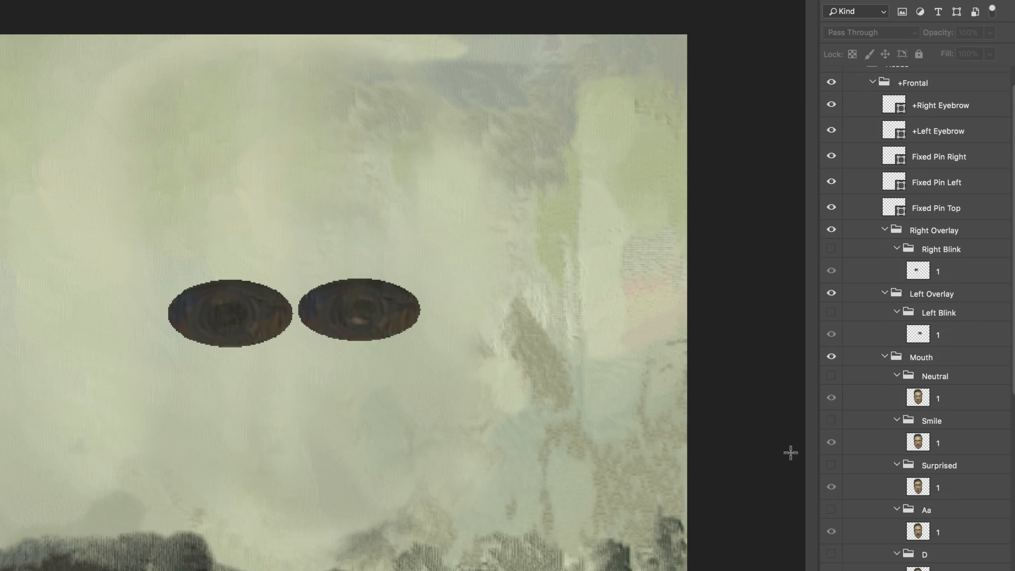
left_click(831, 421)
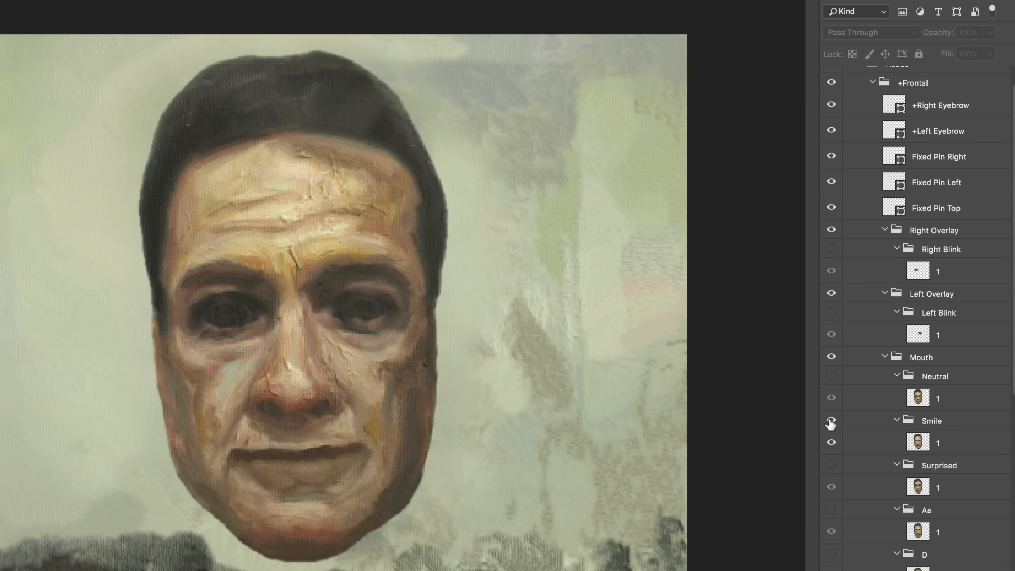
left_click(831, 421)
left_click(832, 466)
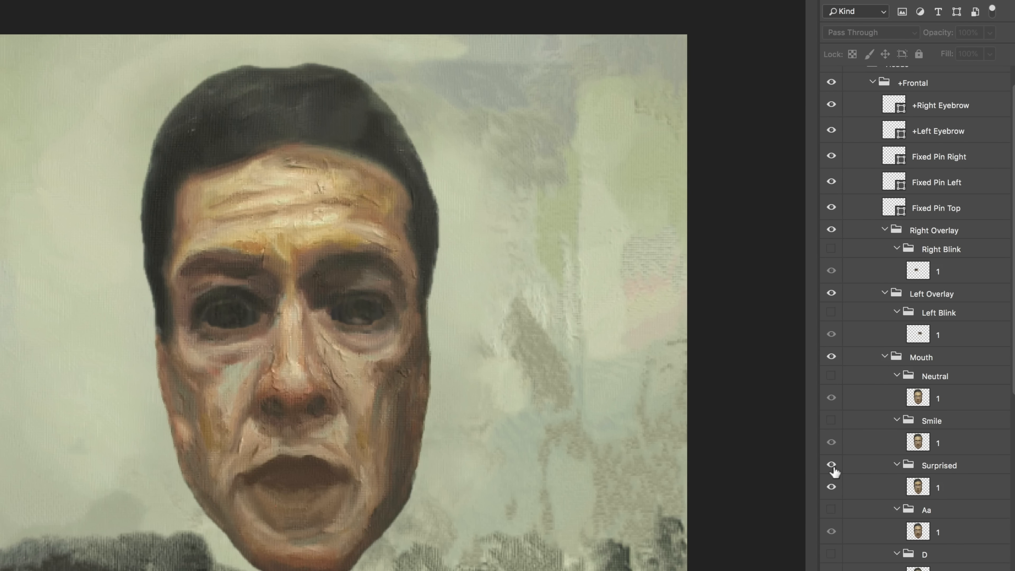
left_click(831, 465)
left_click(831, 510)
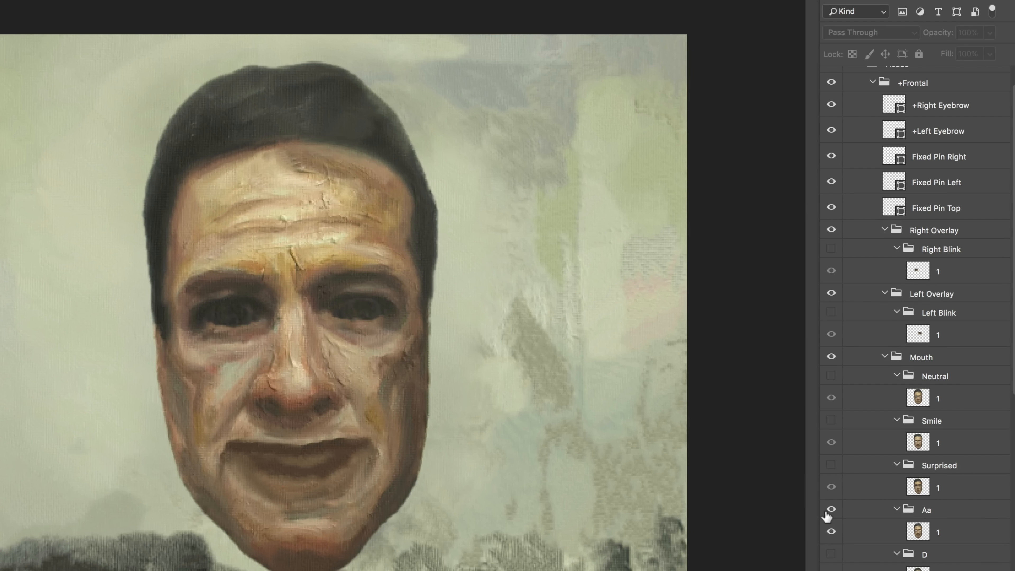
left_click(831, 510)
- Compare the Smile and Surprised mouth shapes by toggling their visibility over each other, and show Neutral again
left_click(832, 465)
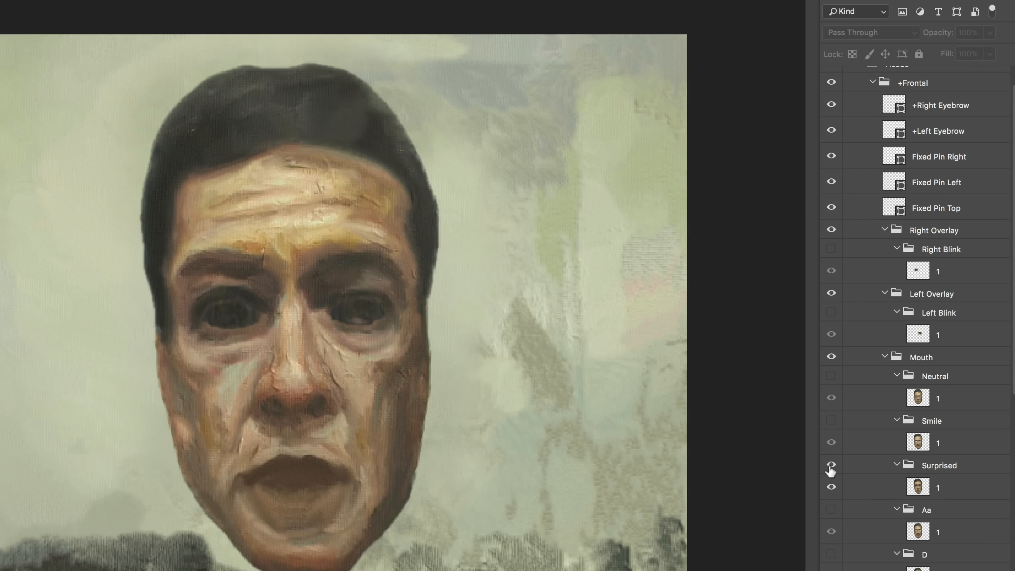
left_click(832, 423)
left_click(831, 422)
left_click(832, 422)
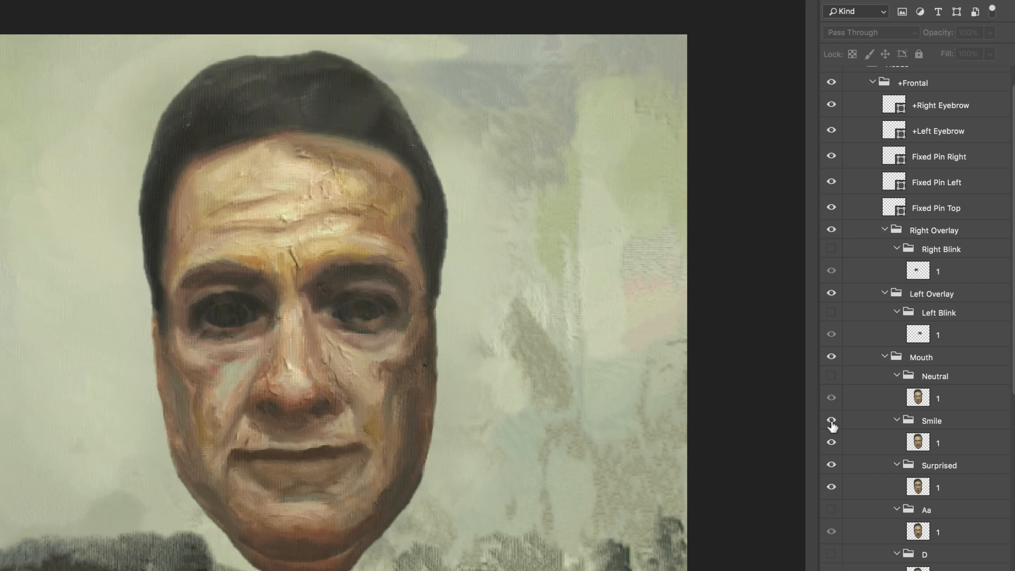
left_click(831, 422)
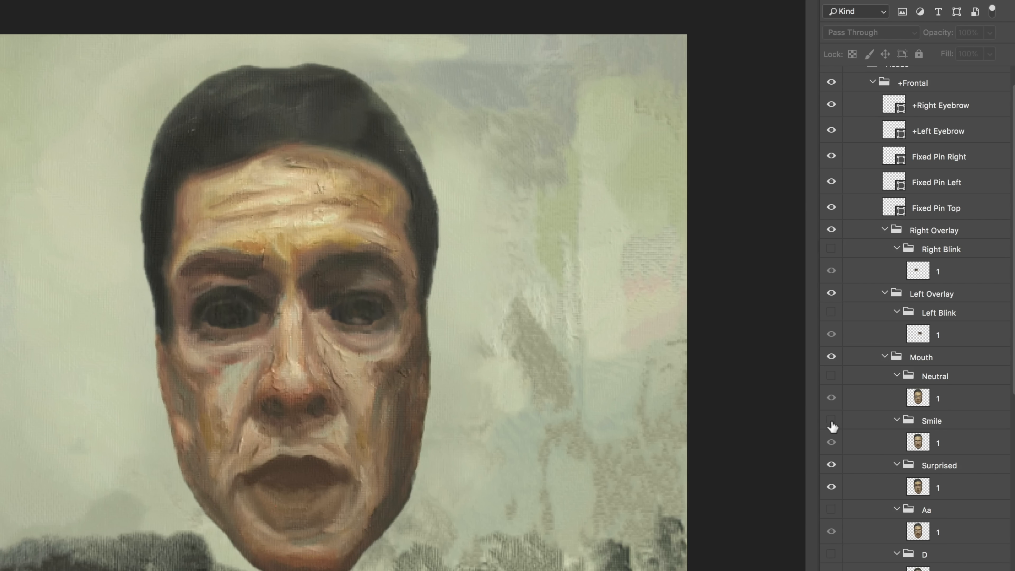
left_click(831, 467)
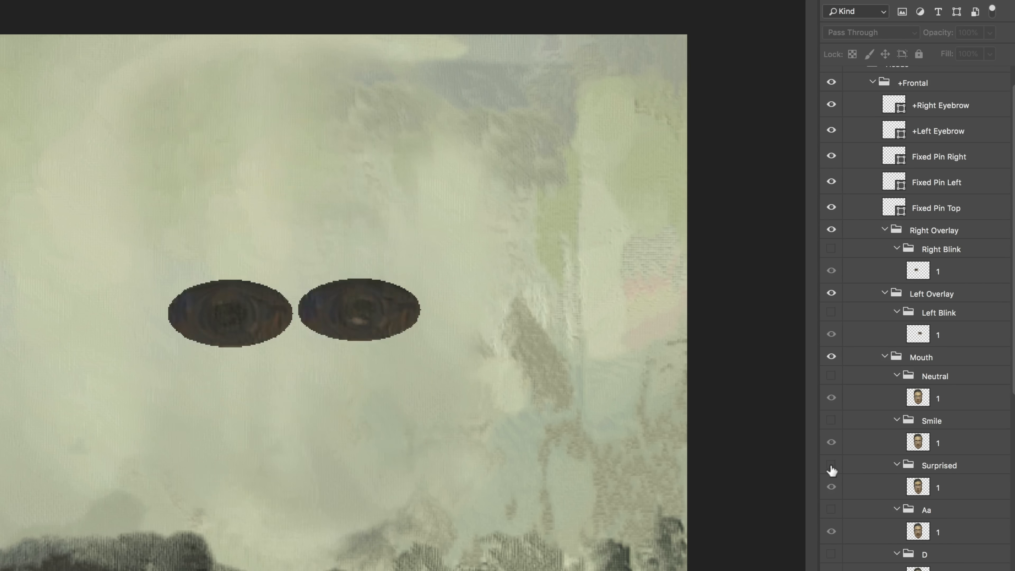
left_click(832, 467)
left_click(831, 421)
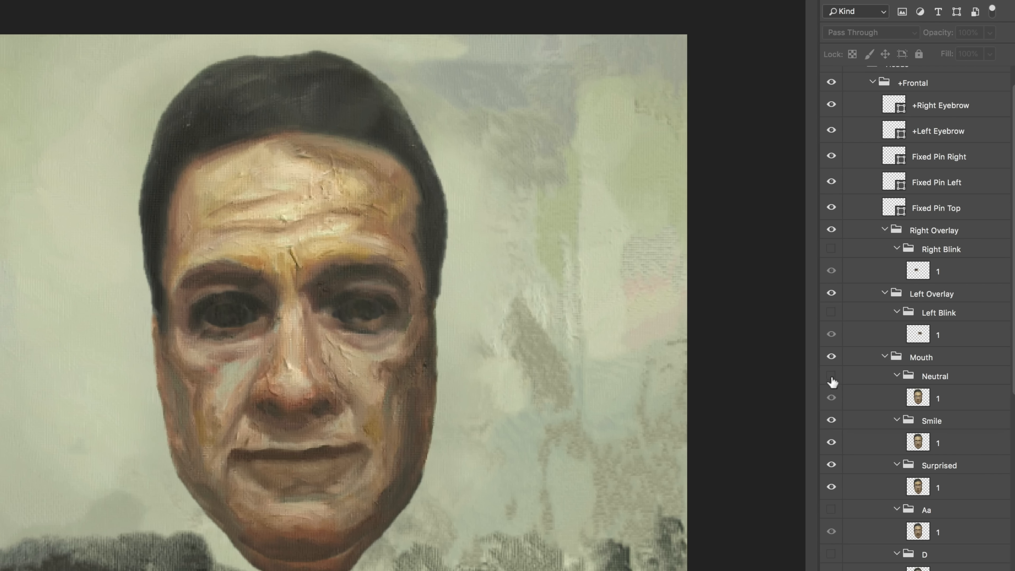
left_click(832, 377)
- Select the Aa mouth layer, and swap the visible mouth shape from Aa to D
left_click(972, 537)
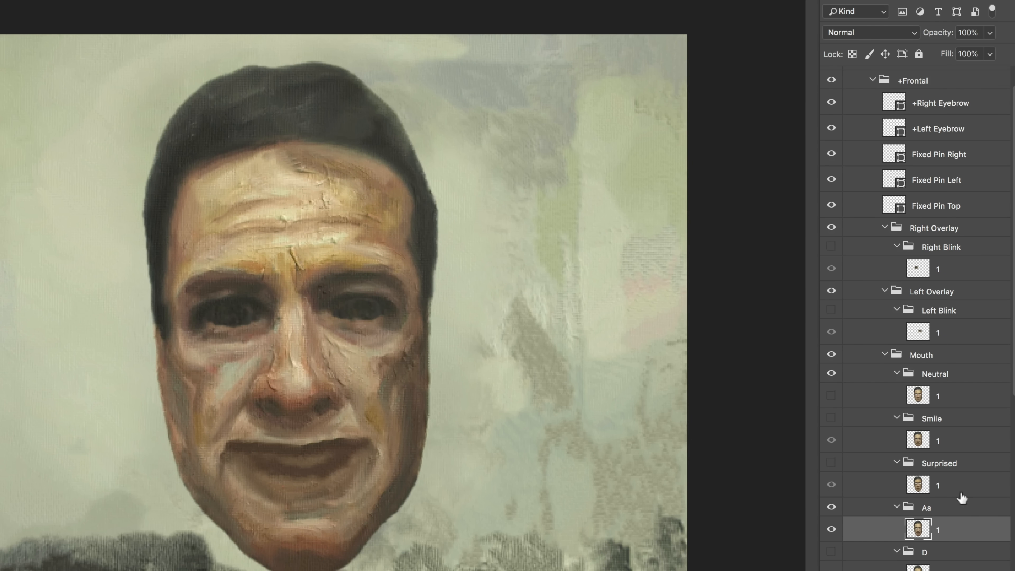
scroll(959, 546, "down", 3)
scroll(957, 540, "up", 1)
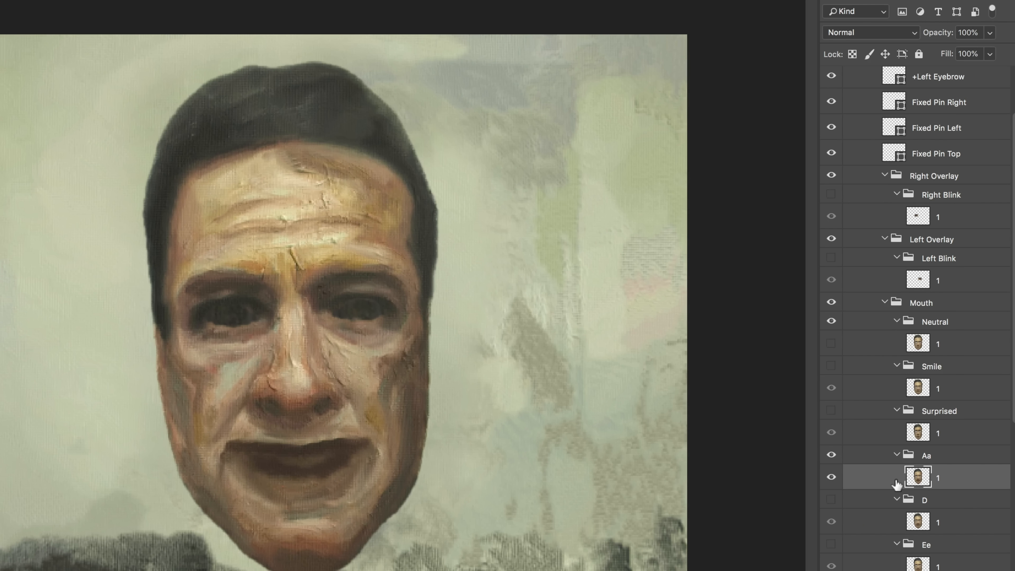
left_click(832, 455)
left_click(832, 500)
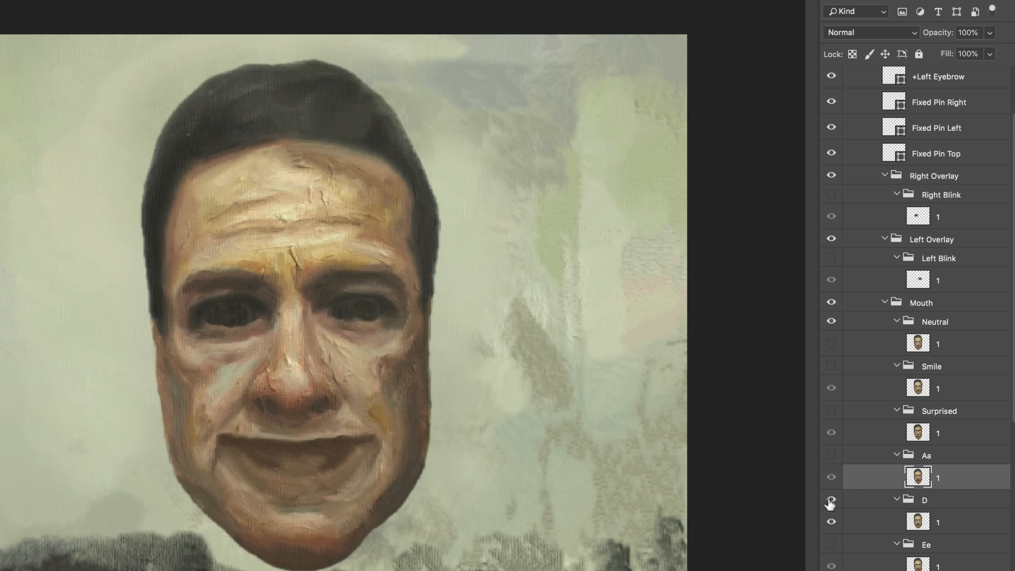
left_click(856, 522)
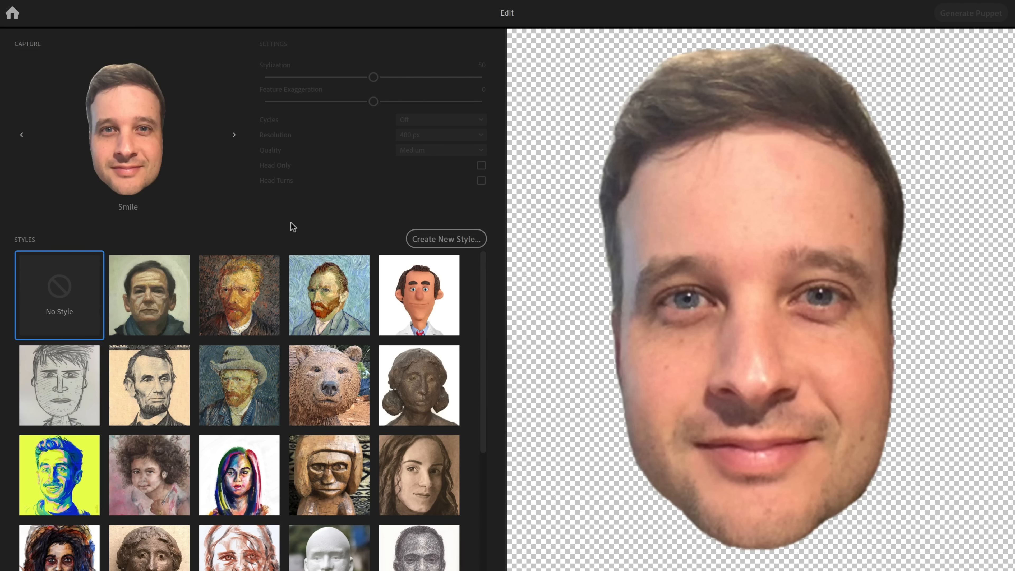
- Create a new Characterizer style from Painting.jpg in the STYLES folder
left_click(441, 238)
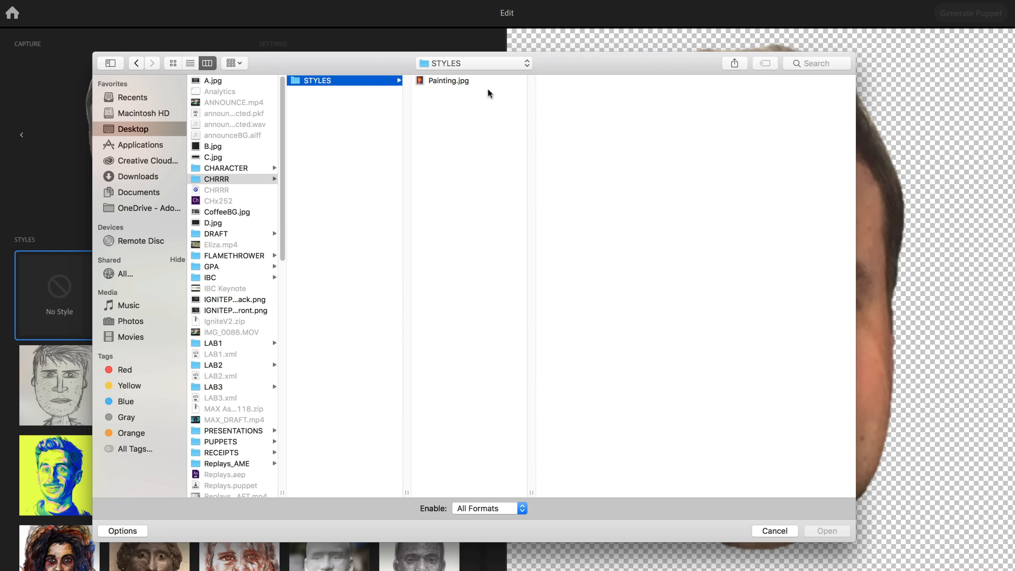
left_click(465, 80)
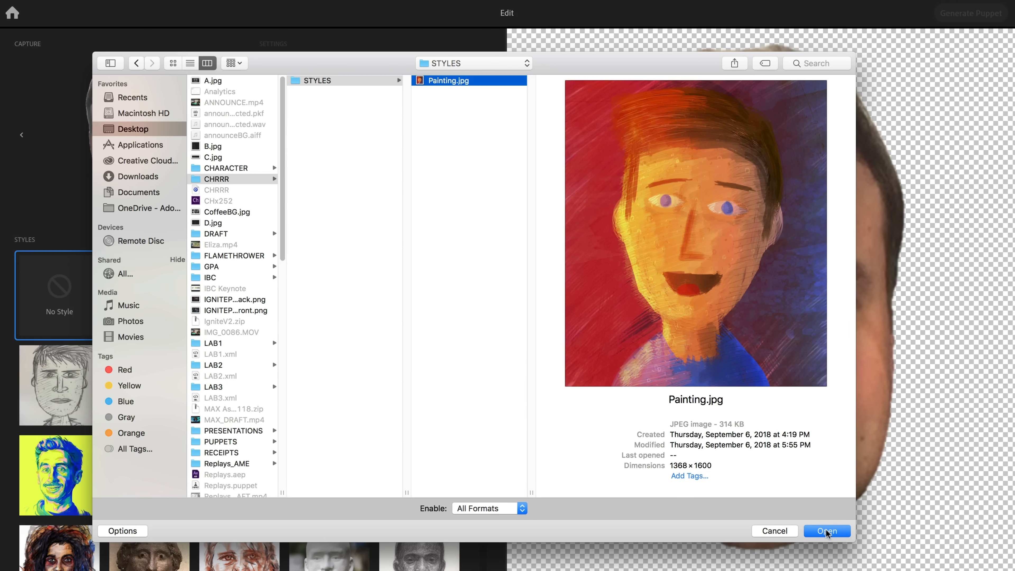
left_click(509, 507)
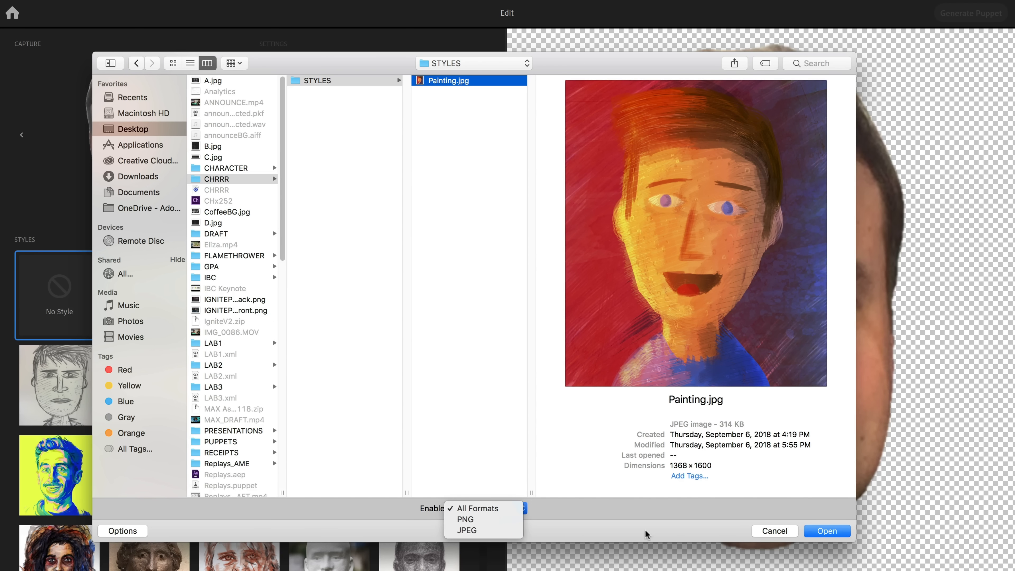
left_click(650, 515)
left_click(833, 532)
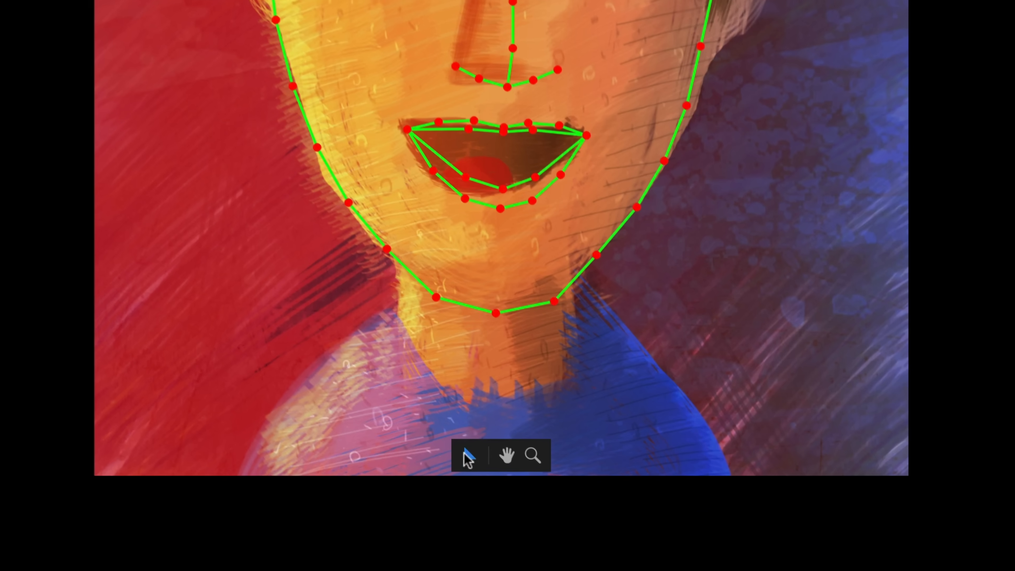
- Nudge the jaw point at the chin's right side onto the painted edge and select all the mouth points together
mouse_move(594, 256)
left_mouse_down()
mouse_move(575, 206)
mouse_move(601, 252)
left_mouse_up()
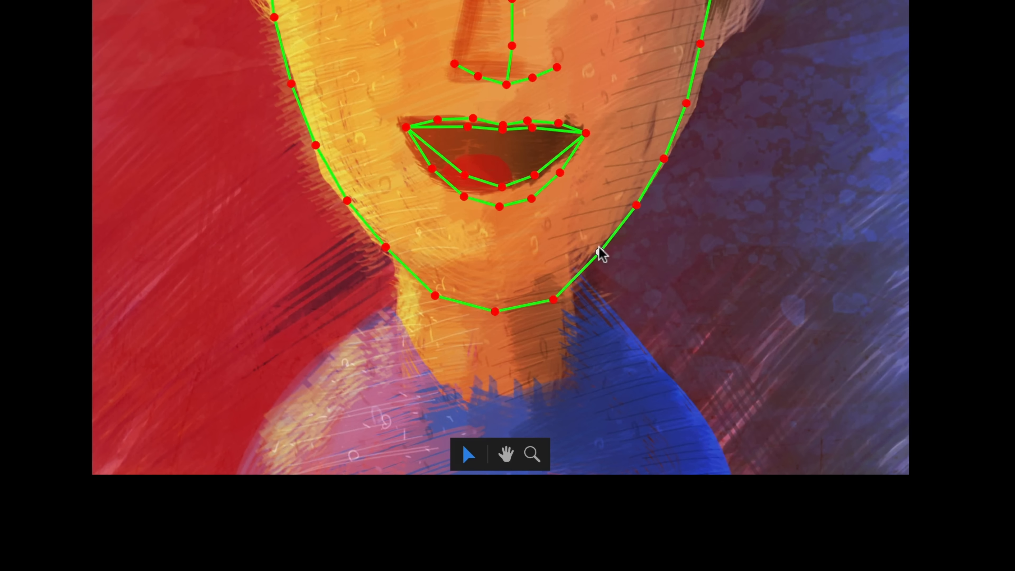
left_click_drag(380, 88, 599, 213)
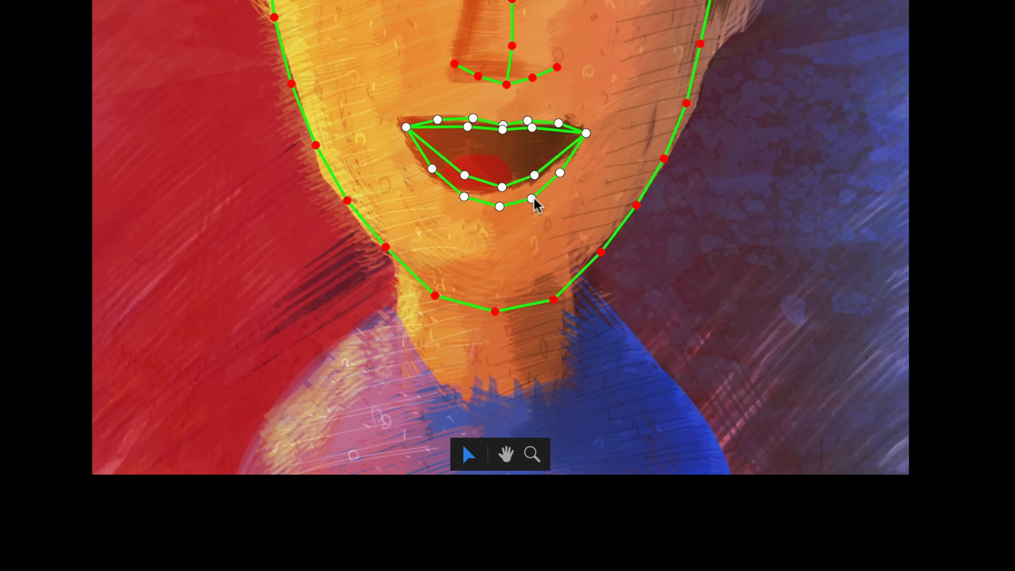
left_click_drag(531, 199, 538, 225)
- Examine how the face points fit the painting's mouth, nose, eyes and eyebrows up close
key("z")
left_click(647, 44)
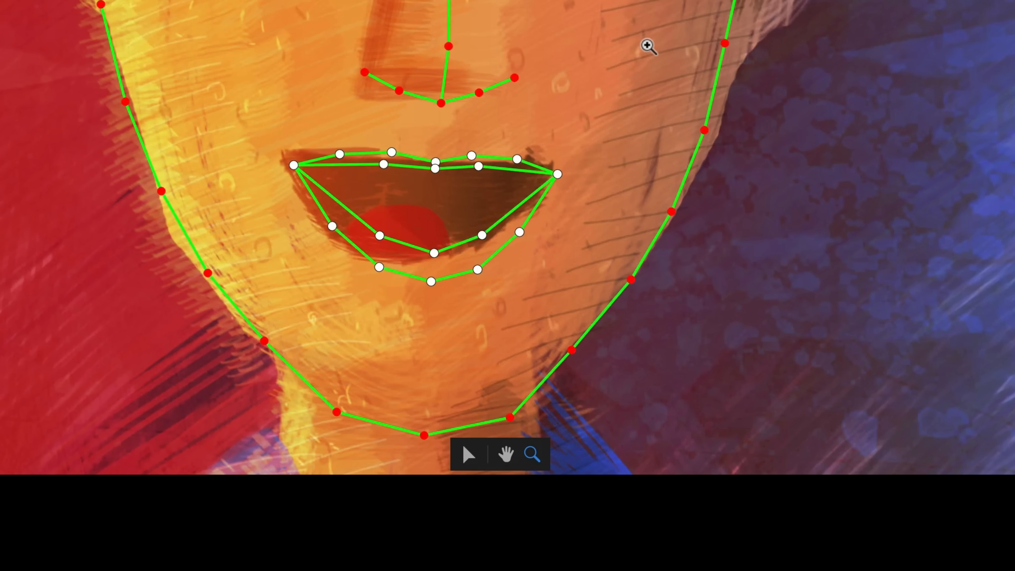
left_click(505, 454)
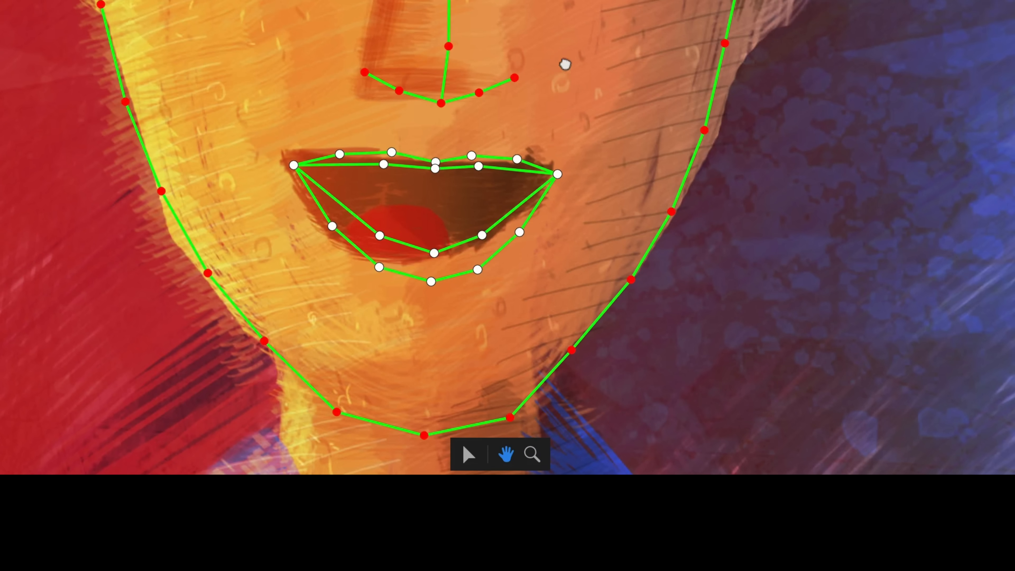
mouse_move(566, 64)
left_mouse_down()
mouse_move(765, 95)
mouse_move(534, 118)
mouse_move(558, 66)
mouse_move(600, 45)
left_mouse_up()
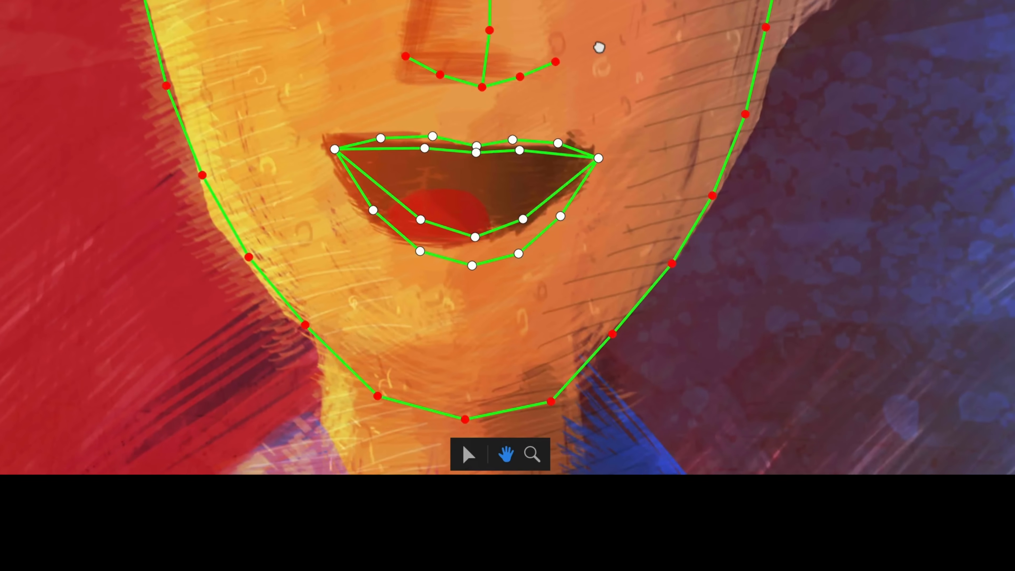
left_click(572, 505)
left_click(595, 246)
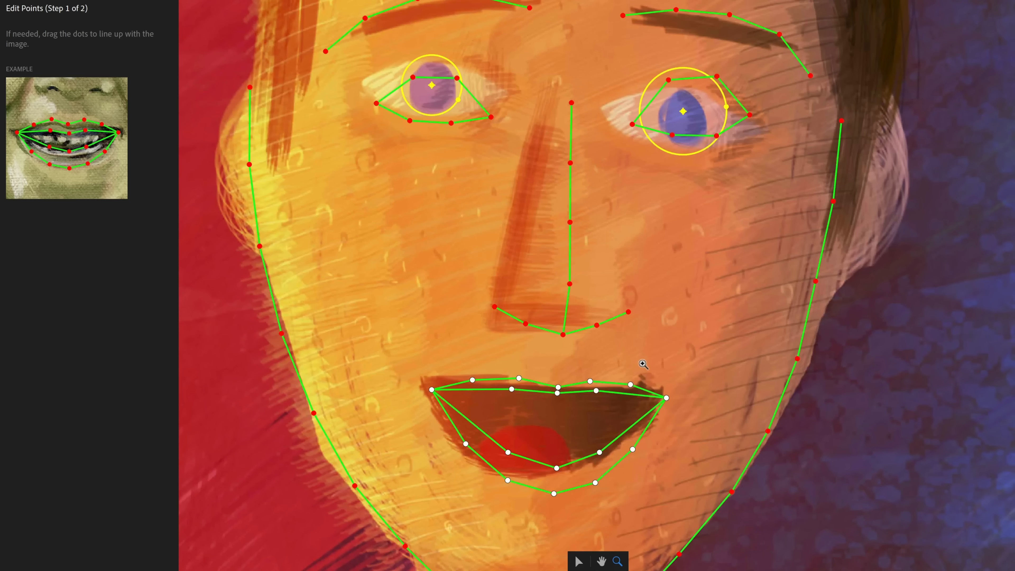
left_click(601, 562)
mouse_move(664, 200)
left_mouse_down()
mouse_move(675, 256)
mouse_move(682, 236)
left_mouse_up()
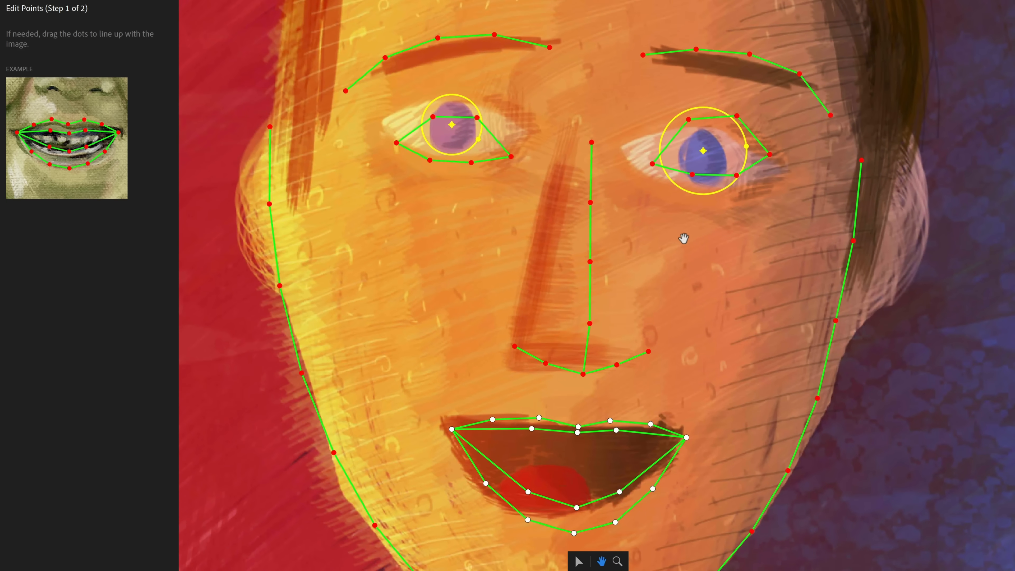
- Align the points of both eyebrows with the painted eyebrows, following the example image
key("v")
left_click(549, 47)
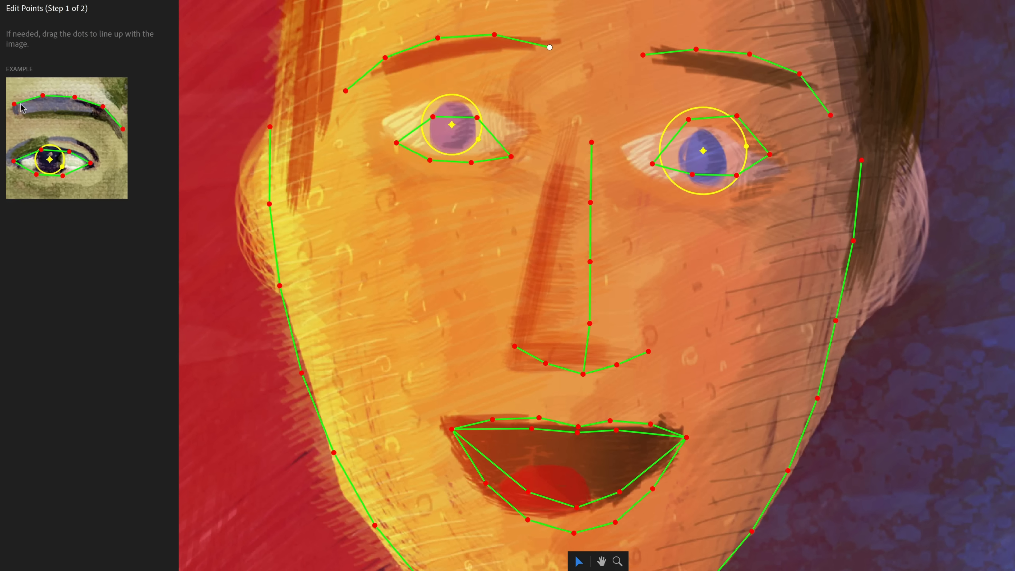
left_click_drag(550, 47, 560, 38)
left_click_drag(495, 34, 515, 36)
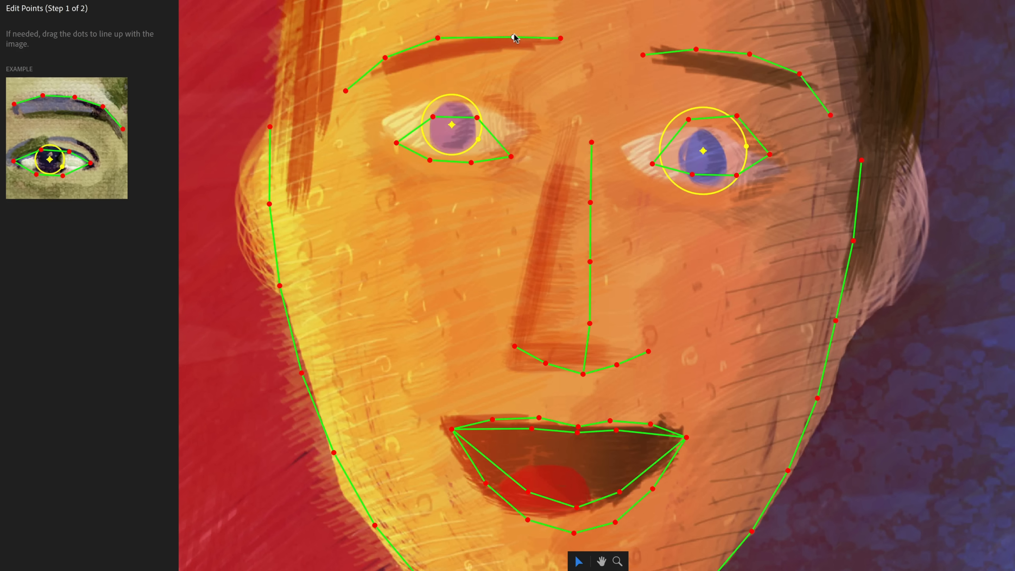
left_click_drag(438, 38, 450, 41)
left_click_drag(386, 57, 415, 50)
left_click_drag(345, 91, 384, 63)
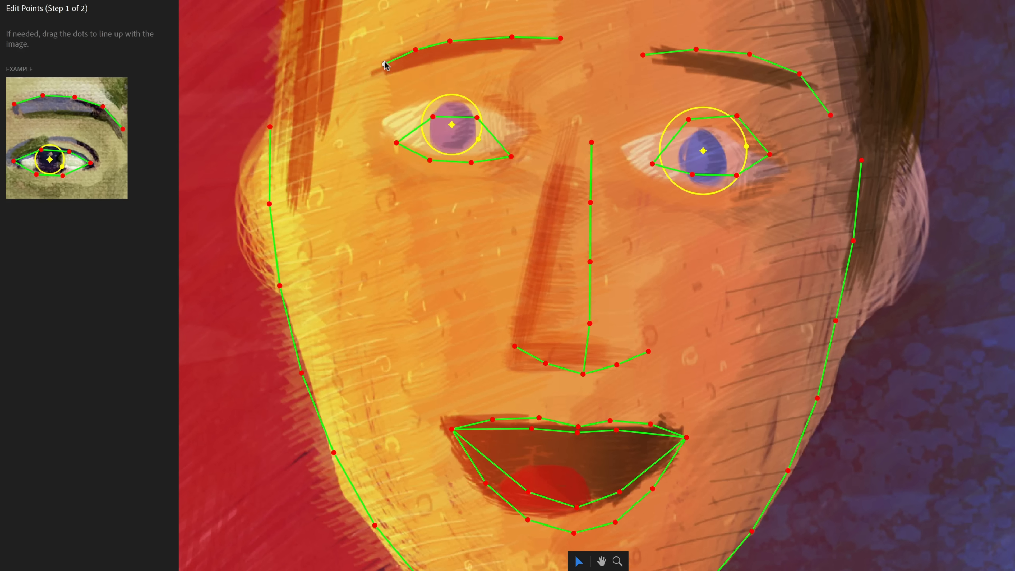
left_click_drag(644, 55, 662, 45)
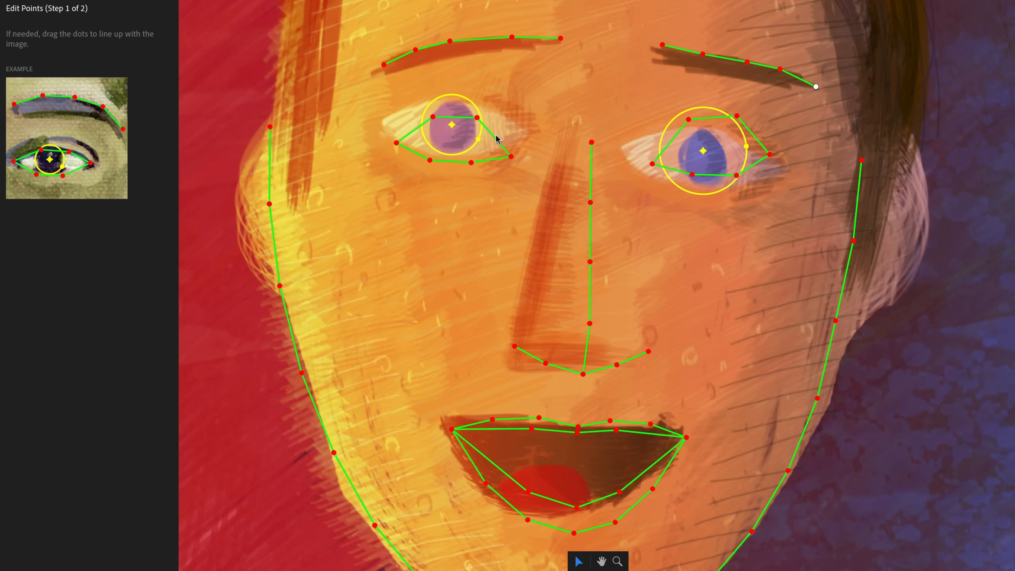
- Fit both pupil circles to the painted irises and align the eyelid points with the outlines of both eyes
mouse_move(451, 123)
left_mouse_down()
mouse_move(481, 131)
mouse_move(450, 123)
mouse_move(447, 132)
mouse_move(481, 143)
mouse_move(453, 128)
left_mouse_up()
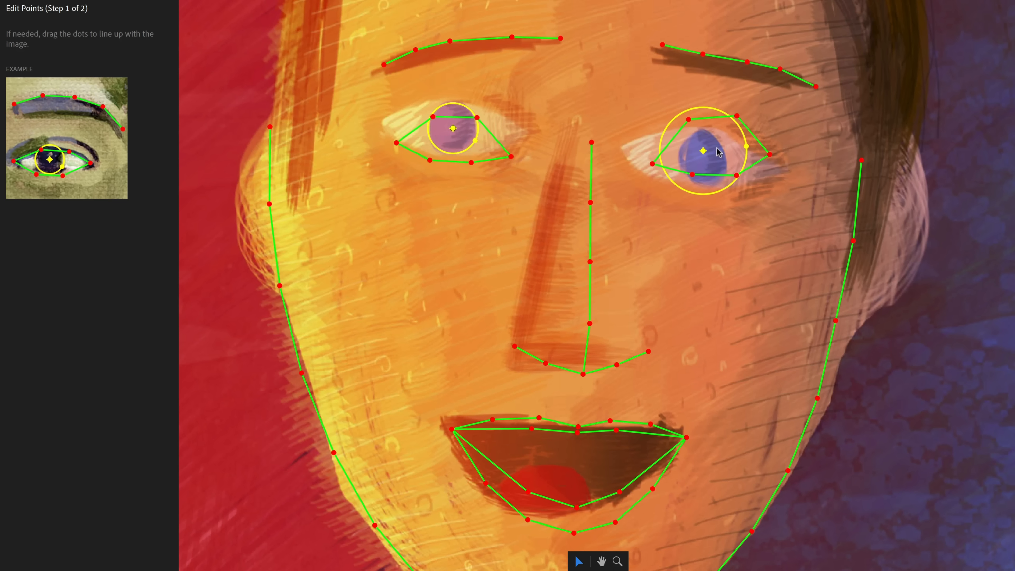
left_click_drag(746, 147, 625, 148)
left_click_drag(689, 120, 659, 179)
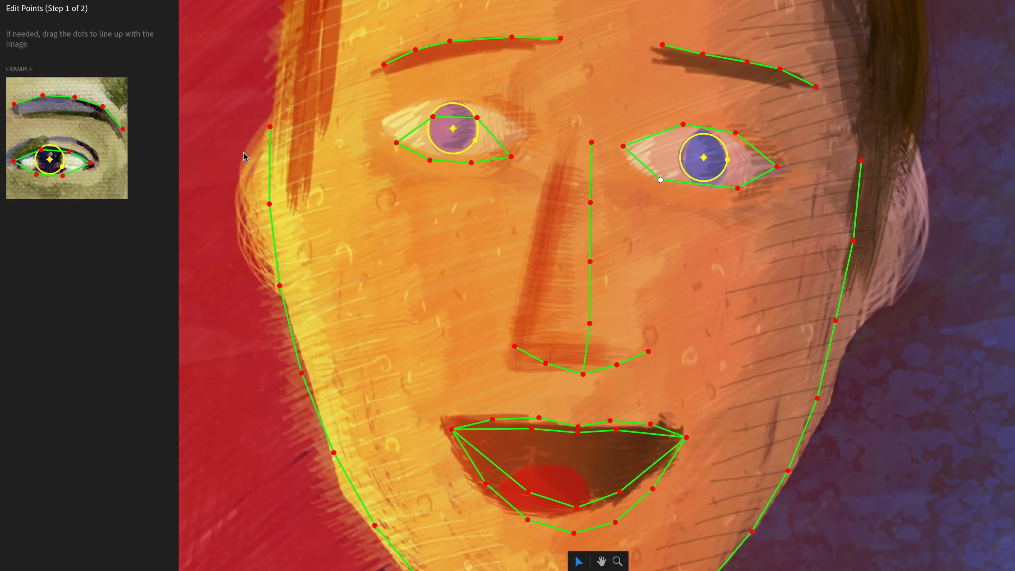
left_click_drag(510, 156, 420, 106)
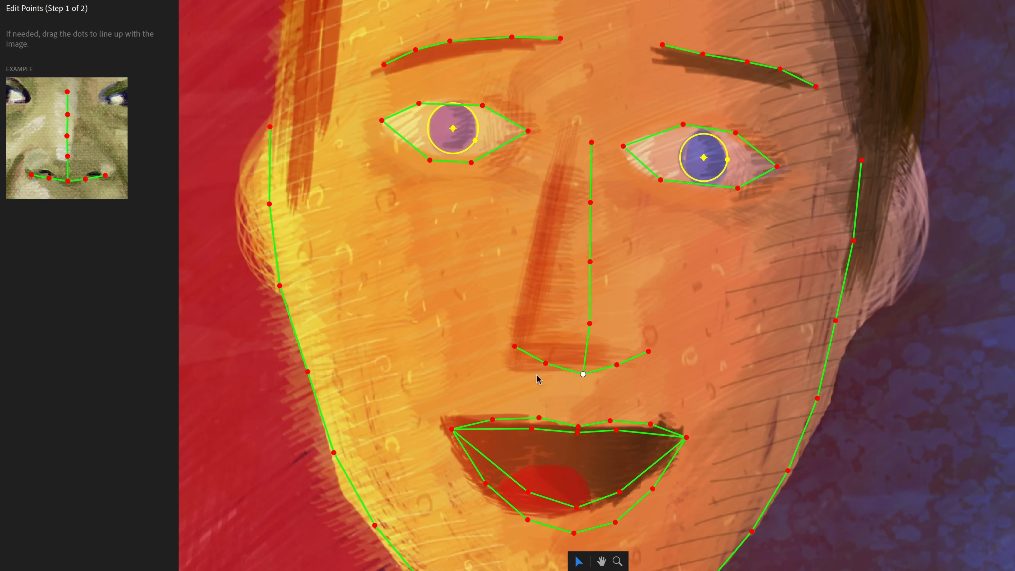
- Fit the nose points to the painted nose, with the bridge along its dark slanted stroke and the nostril points along its base
left_click_drag(513, 346, 512, 363)
left_click_drag(583, 374, 517, 363)
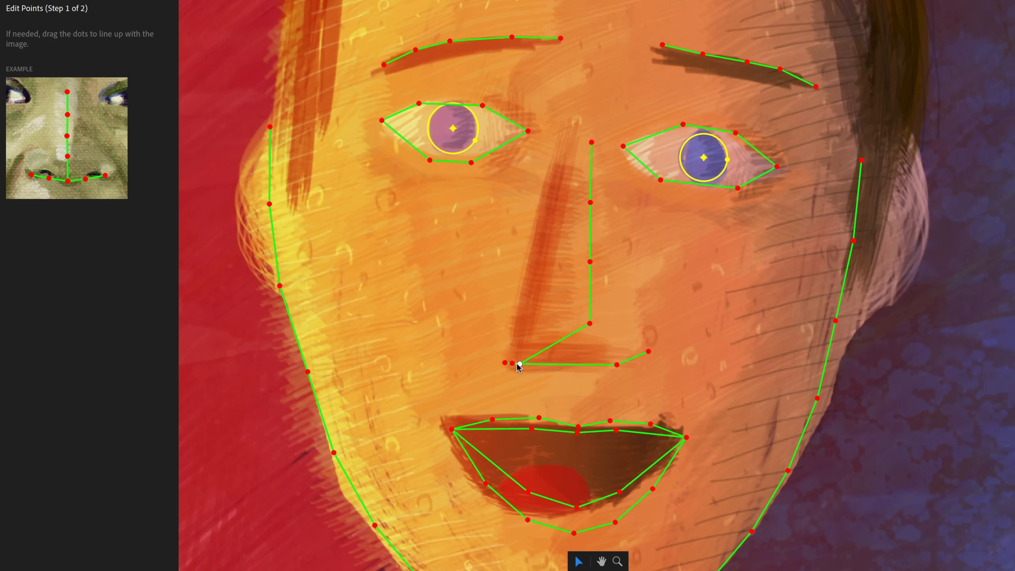
left_click_drag(581, 323, 529, 305)
left_click_drag(584, 261, 536, 252)
left_click_drag(591, 202, 556, 202)
left_click_drag(592, 142, 563, 164)
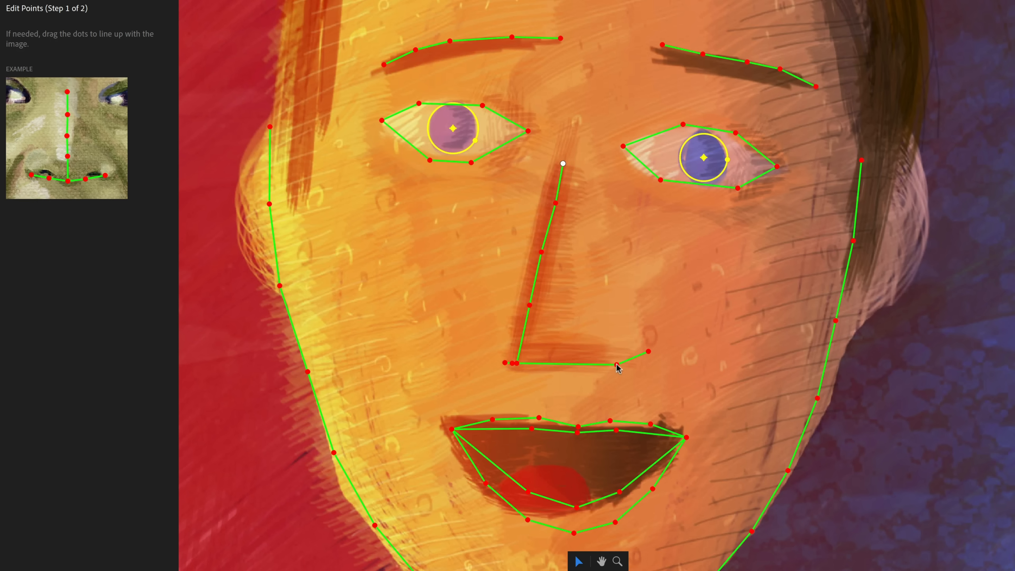
left_click_drag(617, 364, 564, 363)
left_click_drag(646, 352, 605, 360)
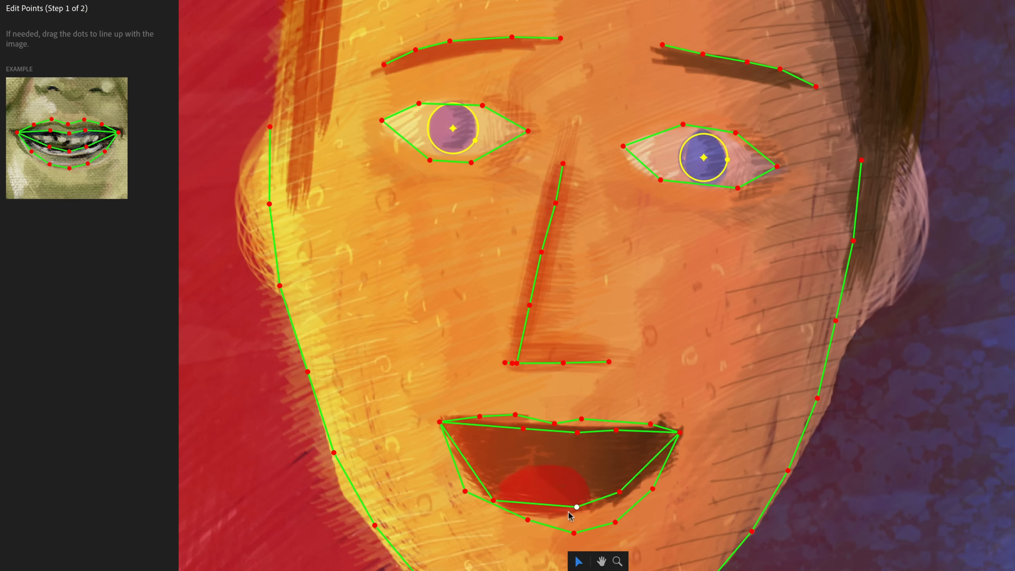
- Align the lower inner-lip and outer-lip points with the bottom edge of the painted open mouth
left_click_drag(572, 508, 548, 515)
left_click_drag(621, 493, 645, 491)
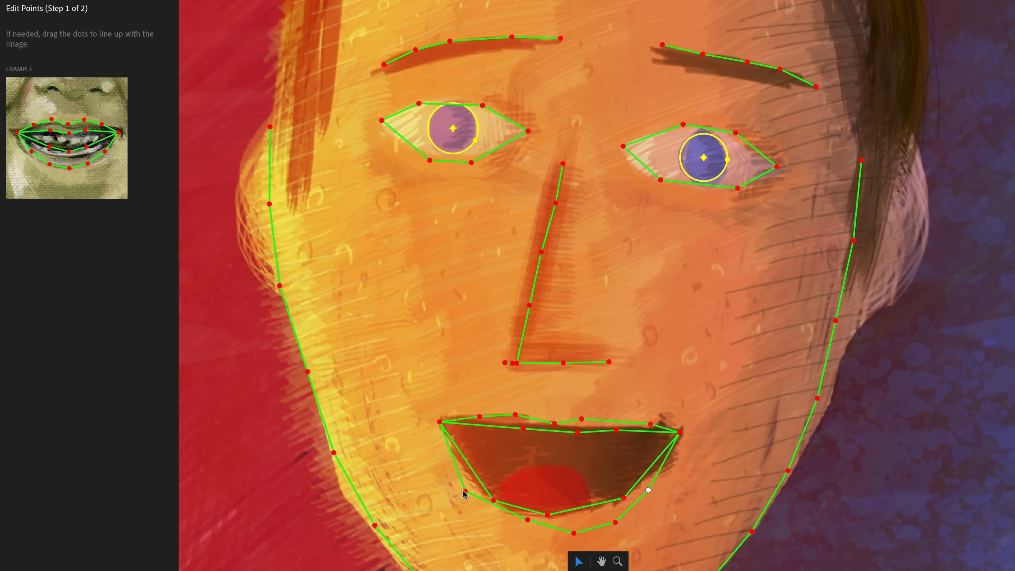
left_click_drag(464, 490, 457, 483)
left_click_drag(528, 520, 487, 514)
left_click_drag(574, 533, 551, 529)
left_click_drag(615, 522, 597, 525)
- Nudge the jaw points on the face's shaded side onto the painted edge from chin to ear
left_click_drag(730, 422, 743, 302)
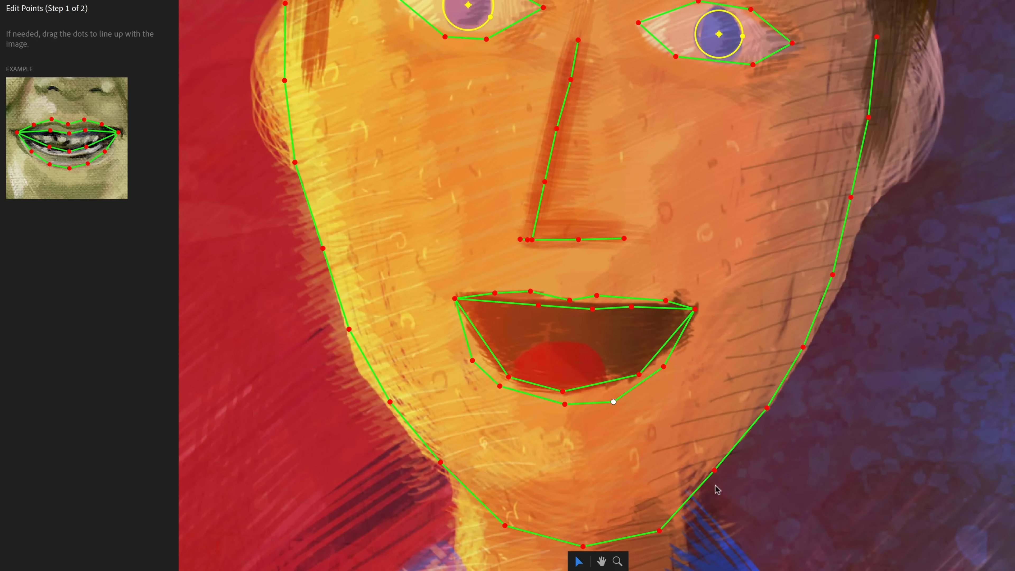
left_click(714, 470)
left_click(656, 526)
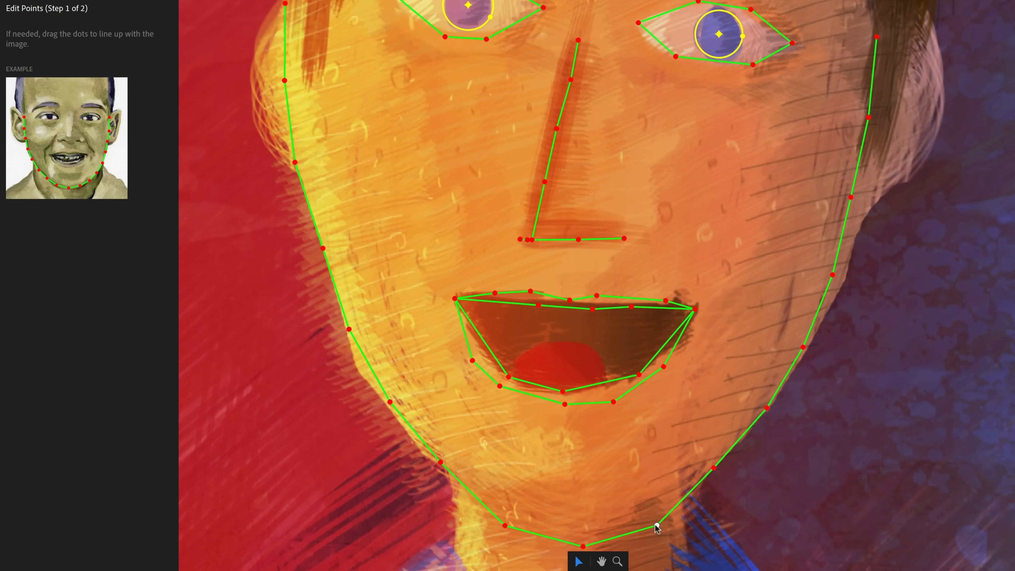
left_click(767, 408)
left_click_drag(834, 273, 840, 277)
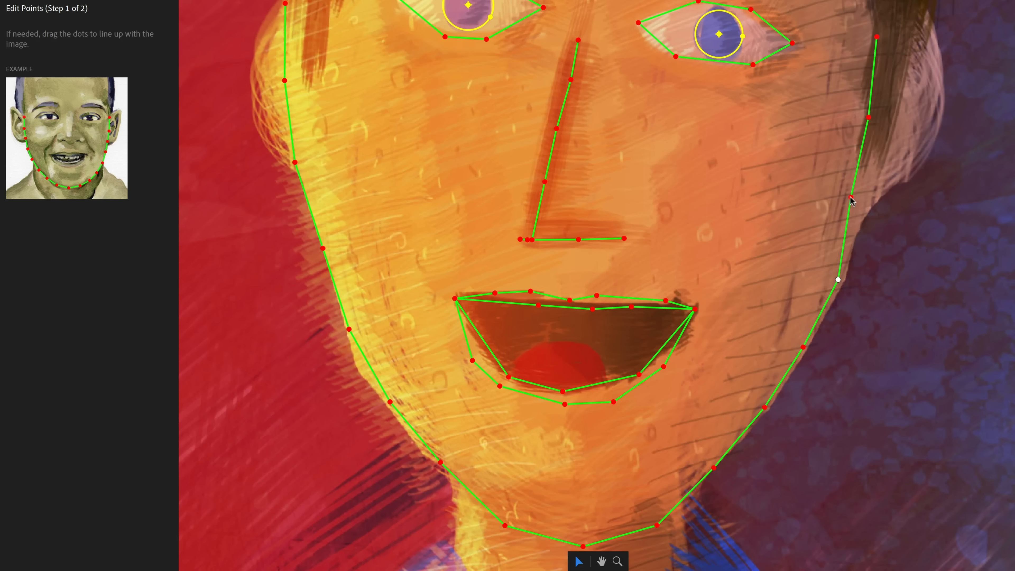
left_click_drag(851, 198, 854, 198)
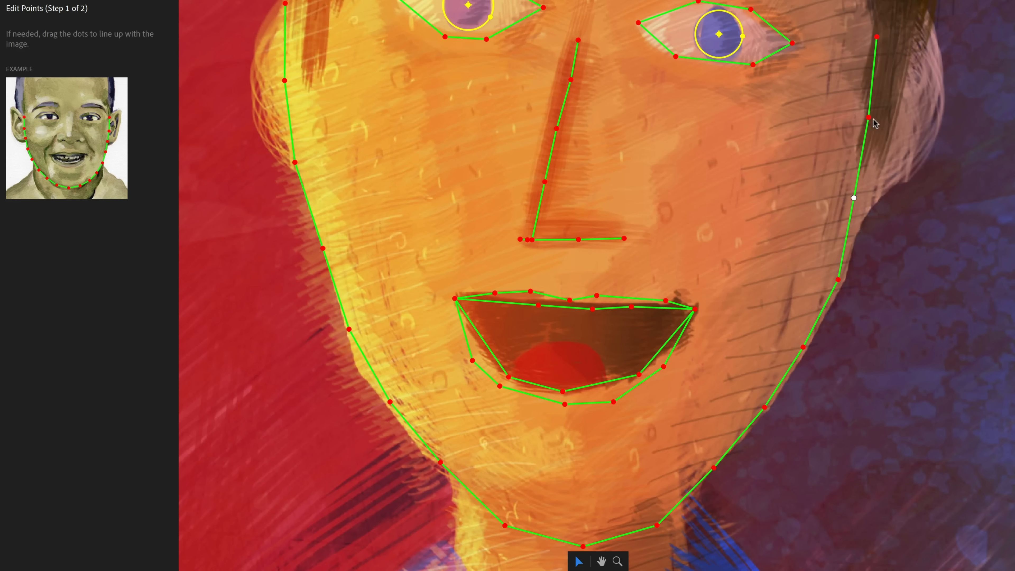
mouse_move(873, 119)
left_mouse_down()
mouse_move(924, 133)
mouse_move(863, 133)
left_mouse_up()
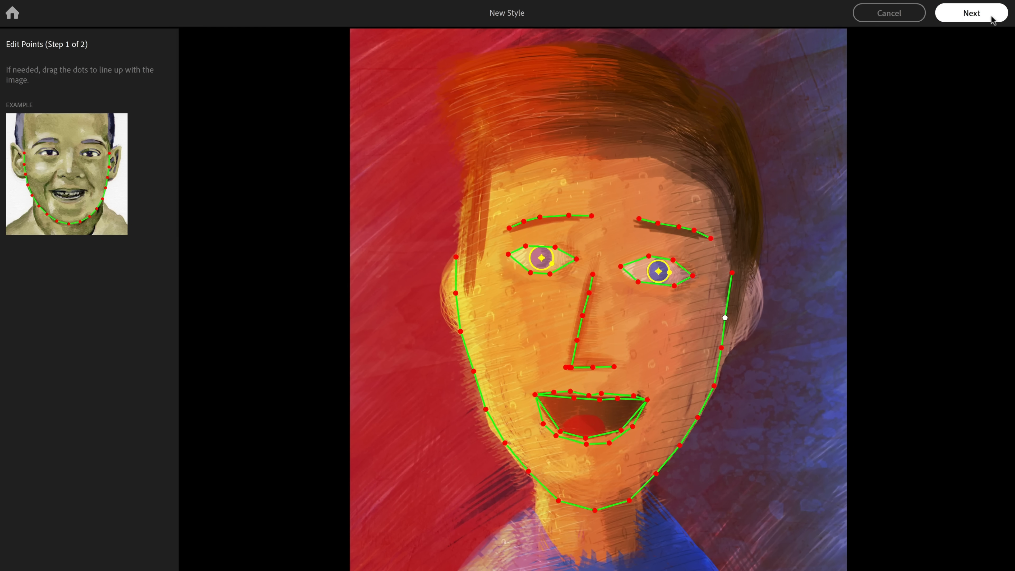
- Proceed to region editing and paint both ears as part of the Face region
left_click(971, 13)
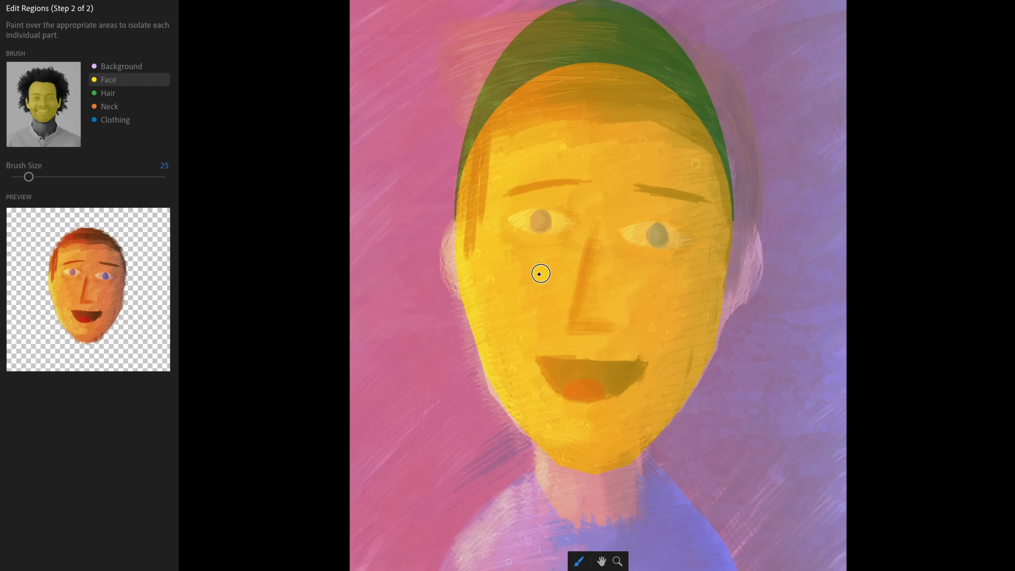
mouse_move(468, 251)
left_mouse_down()
mouse_move(457, 235)
mouse_move(451, 254)
mouse_move(467, 283)
mouse_move(450, 254)
mouse_move(456, 233)
left_mouse_up()
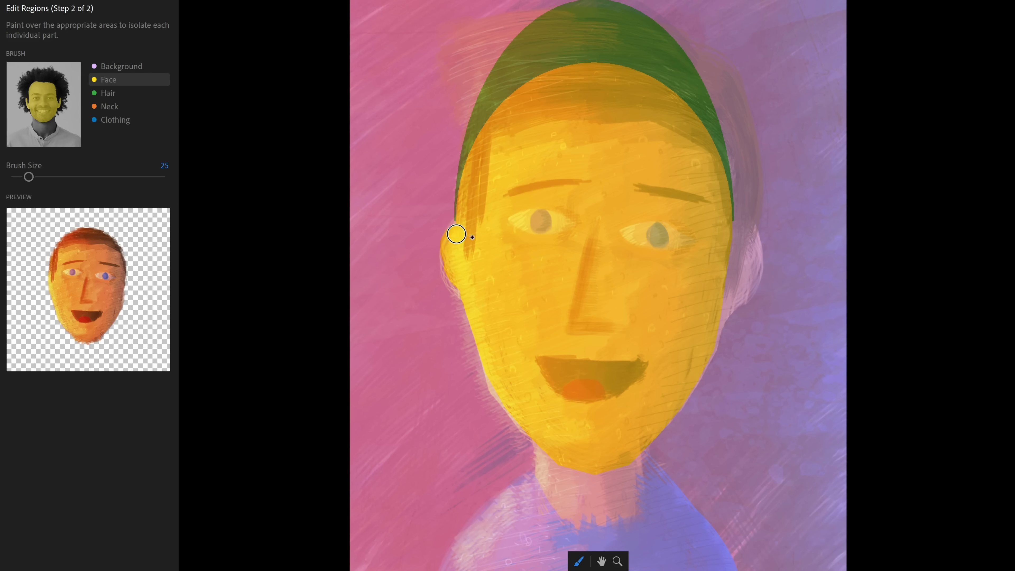
mouse_move(740, 264)
left_mouse_down()
mouse_move(743, 290)
mouse_move(712, 314)
mouse_move(739, 289)
mouse_move(748, 245)
left_mouse_up()
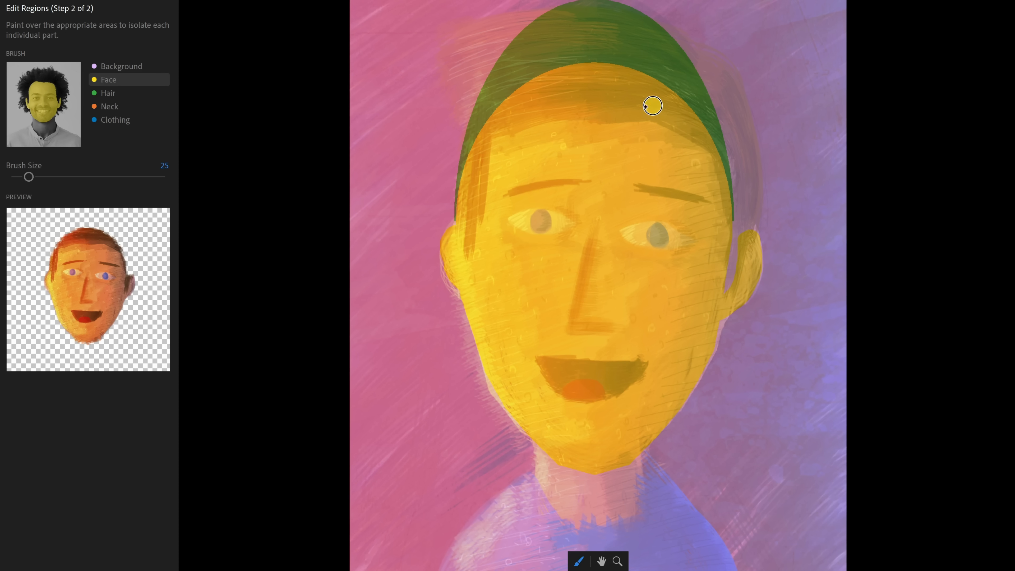
- Paint the hair above the forehead as Hair, enlarging the brush size to 52 to fill the gap
left_click(114, 93)
mouse_move(566, 64)
left_mouse_down()
mouse_move(550, 83)
mouse_move(578, 71)
mouse_move(526, 84)
mouse_move(634, 70)
mouse_move(604, 73)
mouse_move(597, 60)
mouse_move(537, 75)
mouse_move(549, 92)
mouse_move(509, 103)
mouse_move(589, 103)
mouse_move(531, 113)
mouse_move(659, 93)
left_mouse_up()
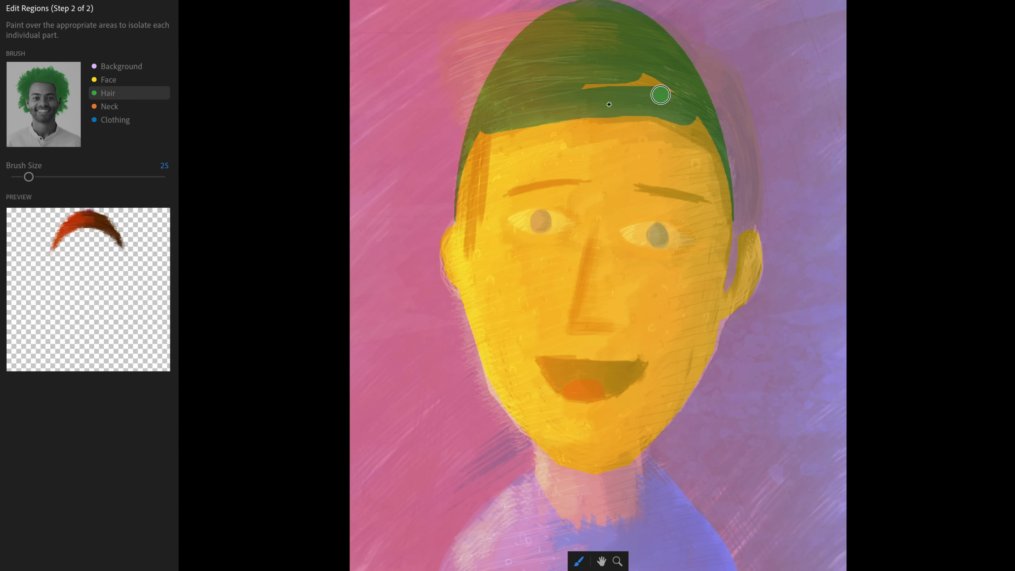
left_click_drag(29, 177, 50, 176)
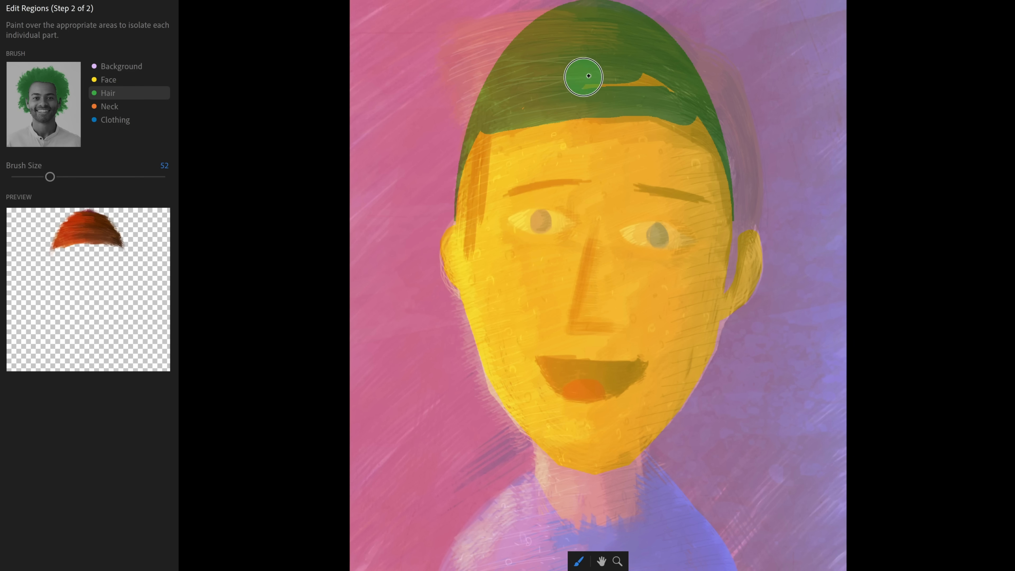
mouse_move(582, 77)
left_mouse_down()
mouse_move(649, 77)
mouse_move(626, 72)
mouse_move(666, 93)
mouse_move(632, 84)
left_mouse_up()
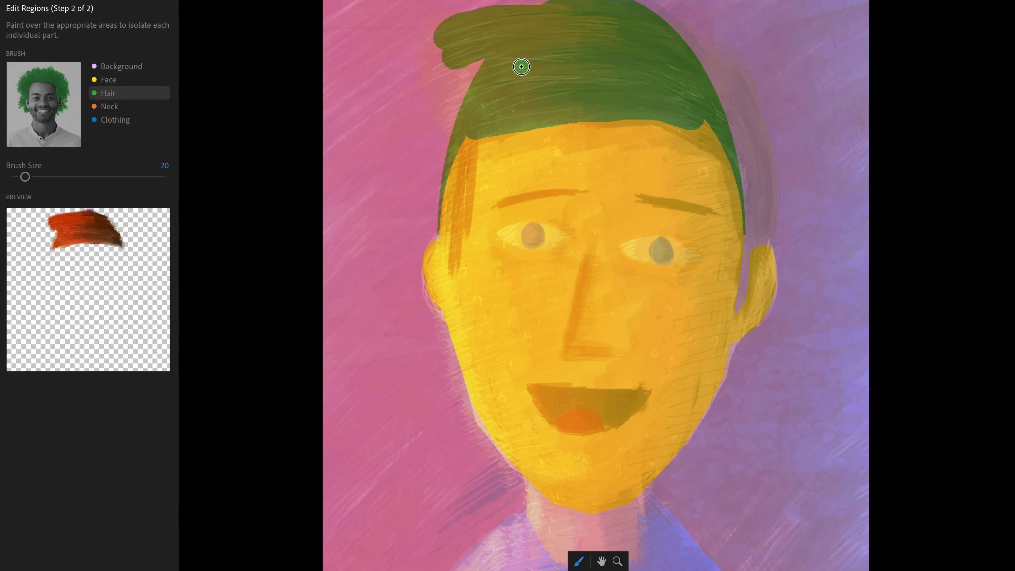
- Extend the Hair region over the front tuft, the shaded side of the head and both sideburns
scroll(521, 67, "up", 5)
scroll(522, 67, "down", 4)
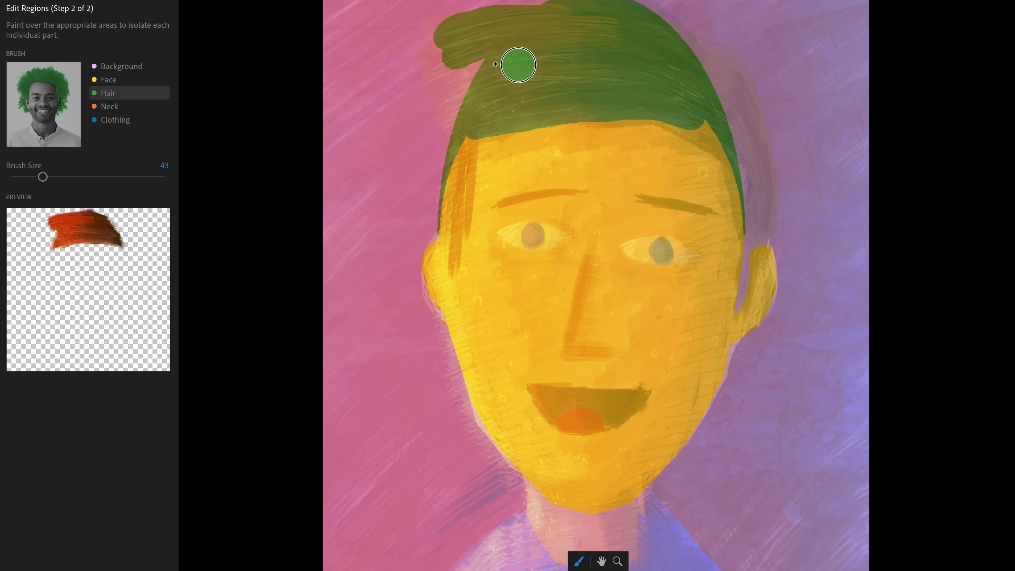
mouse_move(518, 65)
left_mouse_down()
mouse_move(461, 73)
mouse_move(471, 102)
left_mouse_up()
scroll(596, 84, "down", 4)
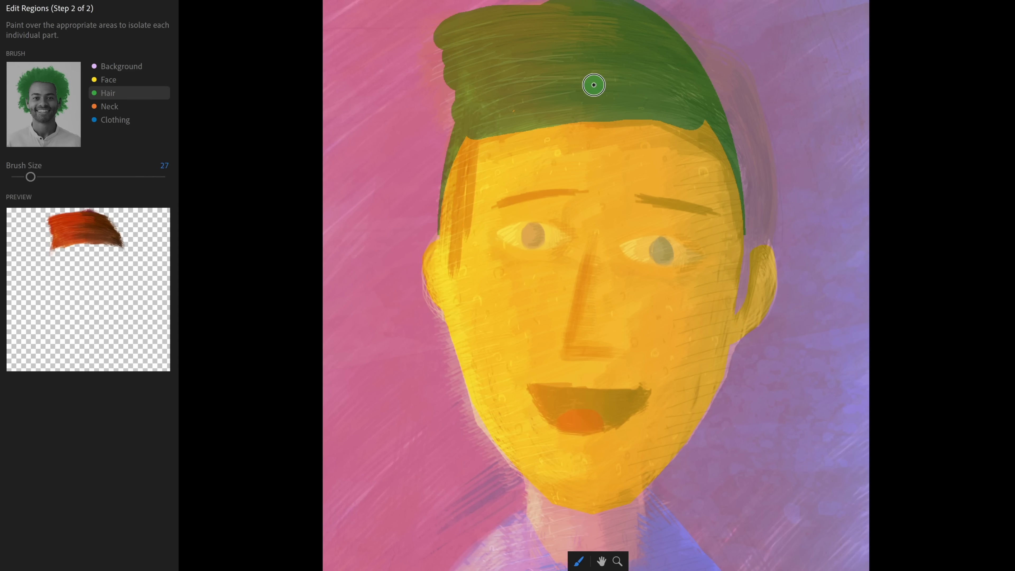
mouse_move(673, 41)
left_mouse_down()
mouse_move(752, 197)
mouse_move(722, 94)
mouse_move(736, 115)
mouse_move(706, 70)
mouse_move(724, 88)
mouse_move(671, 50)
left_mouse_up()
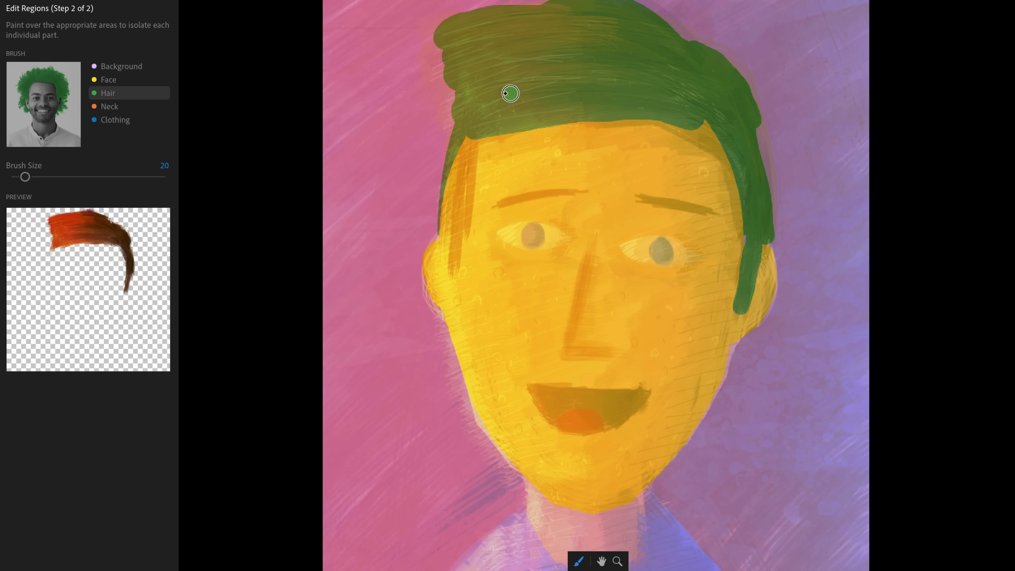
left_click_drag(470, 140, 454, 266)
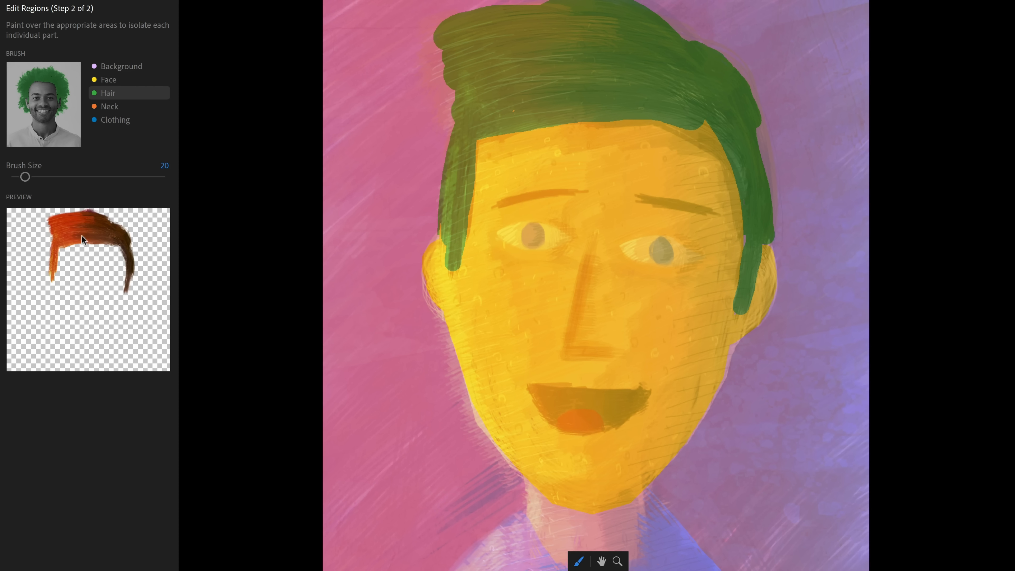
left_click_drag(444, 74, 437, 80)
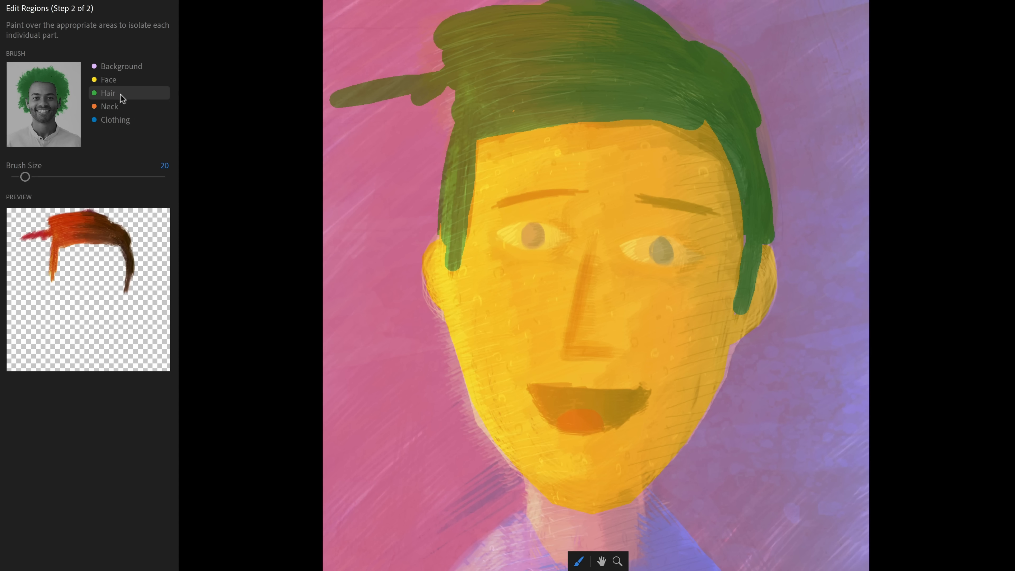
left_click(129, 64)
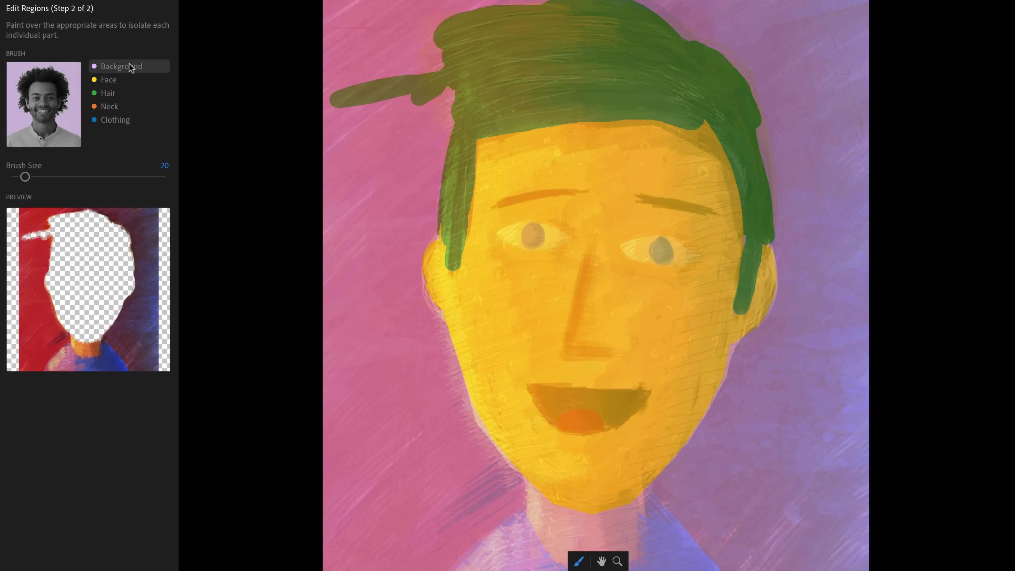
key("ctrl+z")
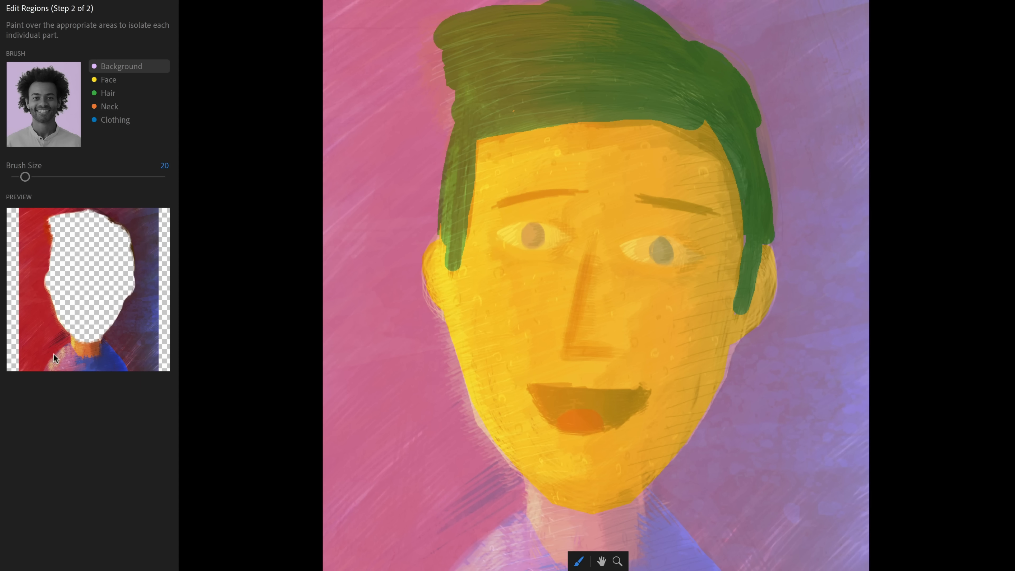
- Paint the area between chin and collar as Neck and clean up the Face region along the chin's edge
left_click(118, 81)
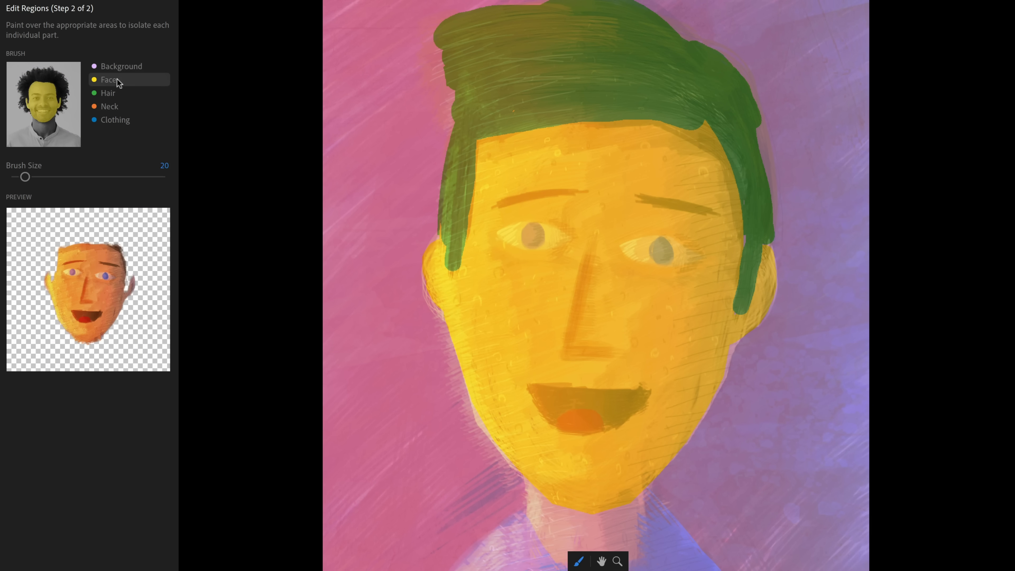
left_click(114, 95)
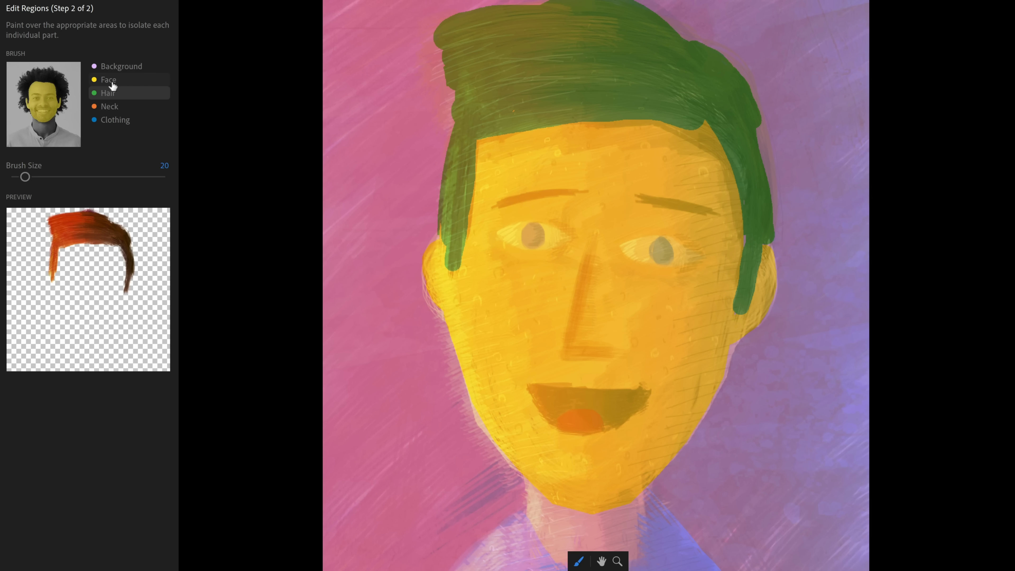
left_click(112, 107)
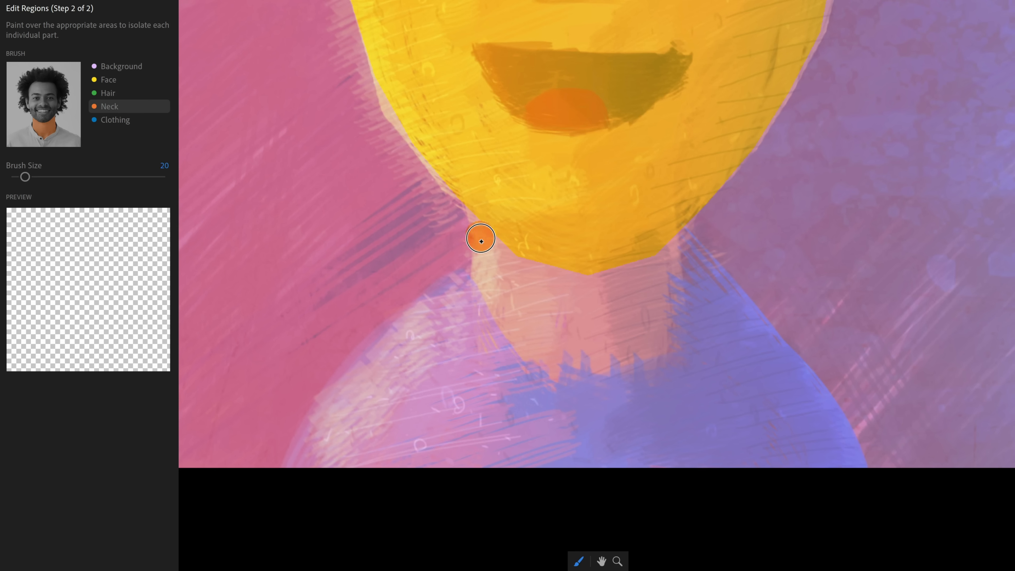
mouse_move(482, 241)
left_mouse_down()
mouse_move(502, 303)
mouse_move(539, 344)
mouse_move(599, 356)
mouse_move(648, 345)
mouse_move(677, 244)
mouse_move(631, 287)
mouse_move(655, 268)
mouse_move(561, 288)
mouse_move(525, 279)
mouse_move(493, 251)
mouse_move(591, 285)
mouse_move(649, 286)
mouse_move(611, 304)
mouse_move(509, 292)
mouse_move(563, 328)
mouse_move(644, 308)
mouse_move(634, 328)
mouse_move(560, 336)
mouse_move(623, 333)
left_mouse_up()
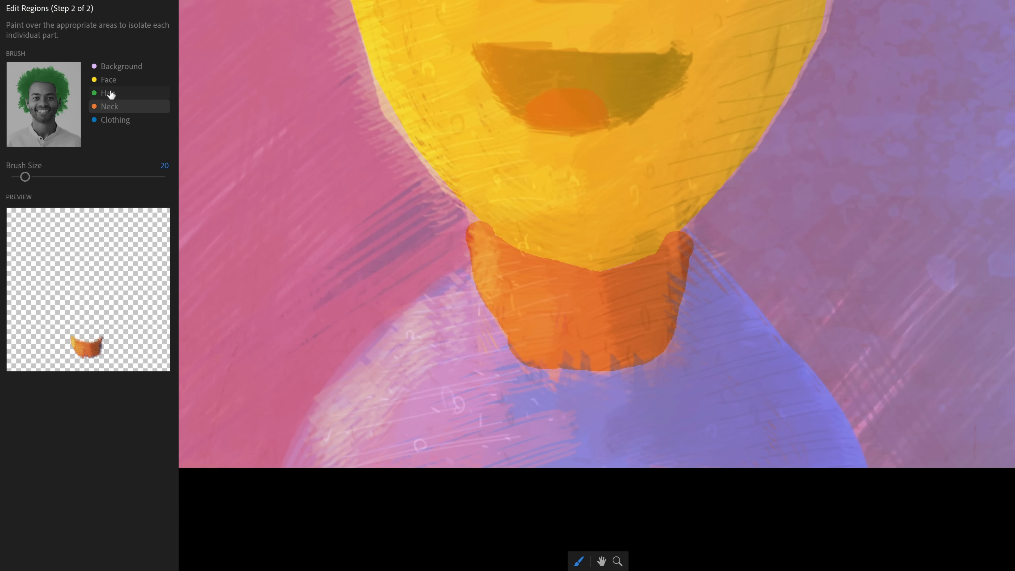
left_click(114, 80)
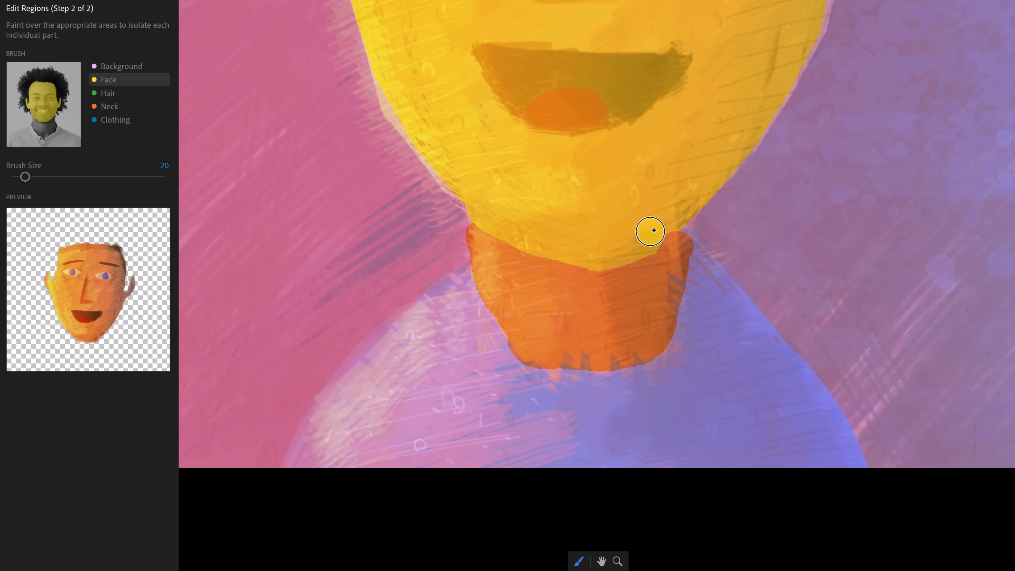
mouse_move(654, 231)
left_mouse_down()
mouse_move(676, 211)
mouse_move(641, 236)
left_mouse_up()
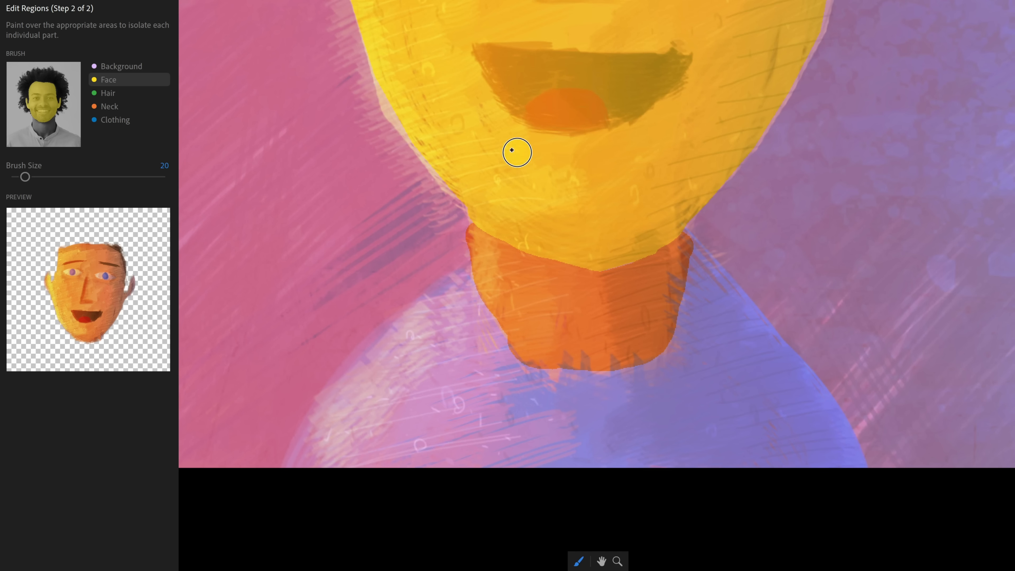
- Paint both shoulders and the whole shirt as Clothing, enlarging the brush size to 63
left_click(120, 122)
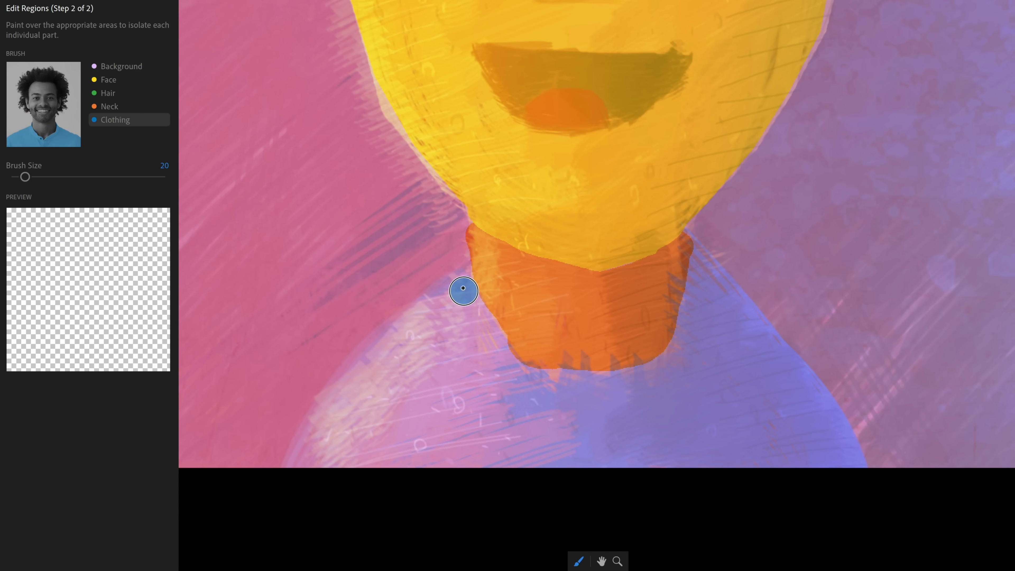
left_click_drag(462, 281, 383, 342)
mouse_move(307, 451)
left_mouse_down()
mouse_move(349, 461)
mouse_move(858, 470)
mouse_move(810, 388)
mouse_move(702, 260)
mouse_move(691, 315)
mouse_move(662, 379)
left_mouse_up()
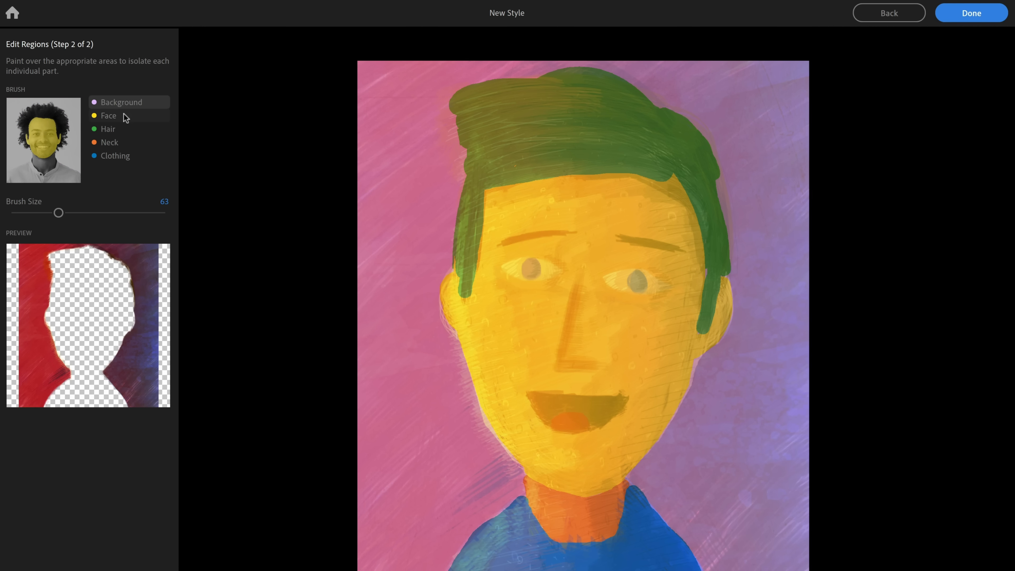
- Examine the isolated previews of the Face, Hair, Neck and Clothing regions
left_click(125, 117)
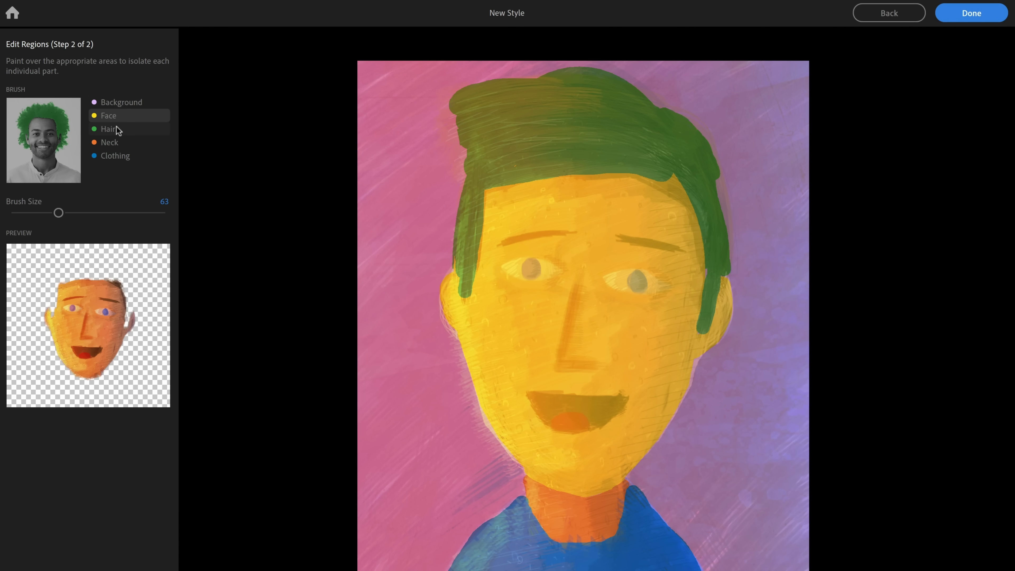
left_click(117, 129)
left_click(118, 141)
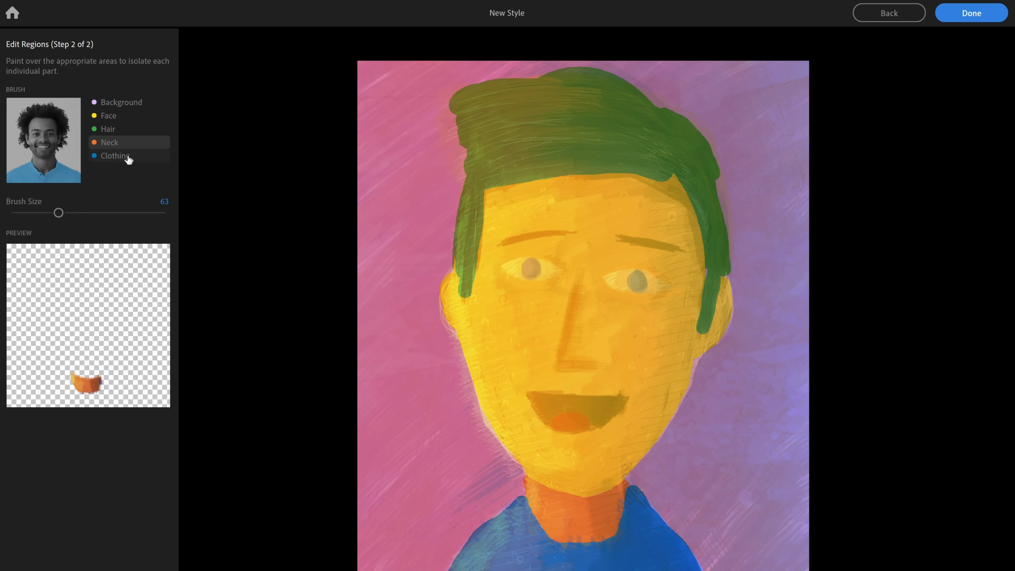
left_click(128, 156)
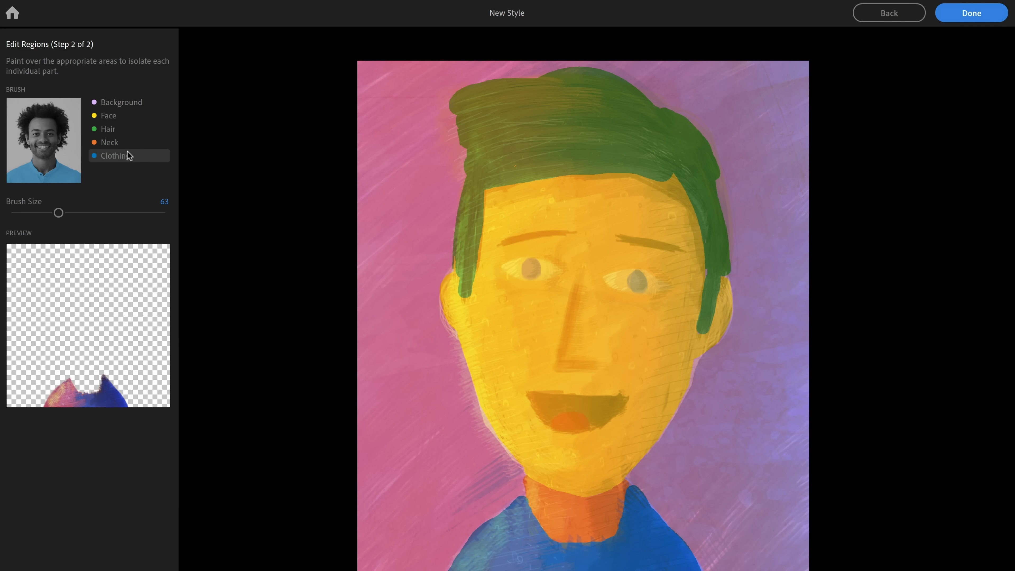
left_click(114, 140)
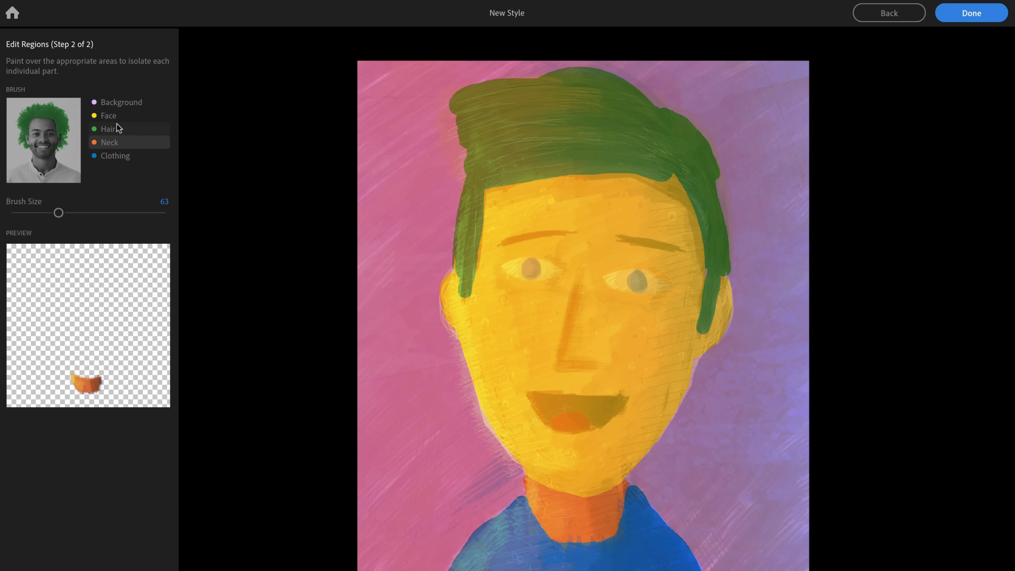
left_click(119, 128)
left_click(126, 114)
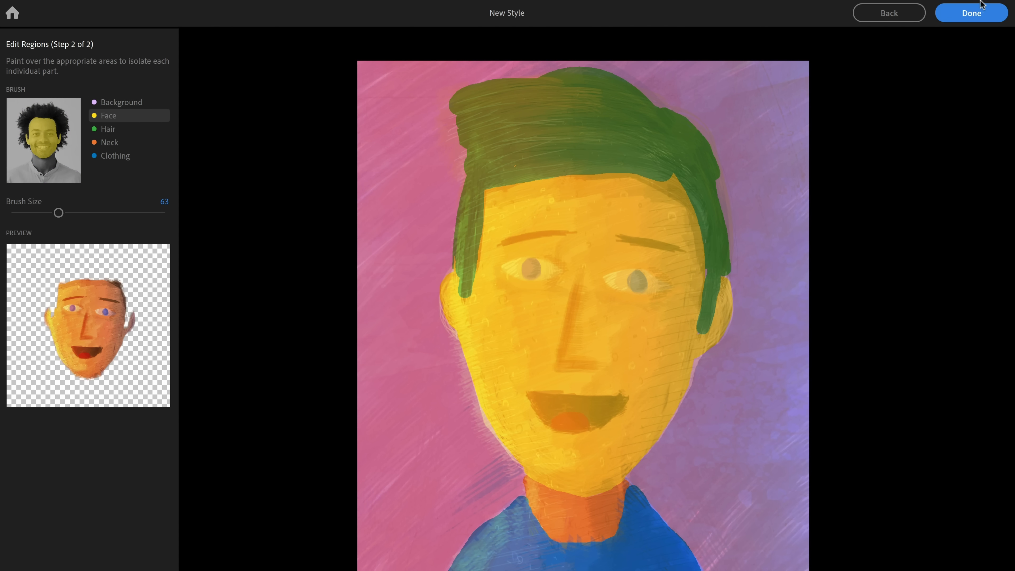
- Finish the new painting style and switch the portrait to the Van Gogh self-portrait style with the dark speckled background
left_click(985, 13)
mouse_move(124, 273)
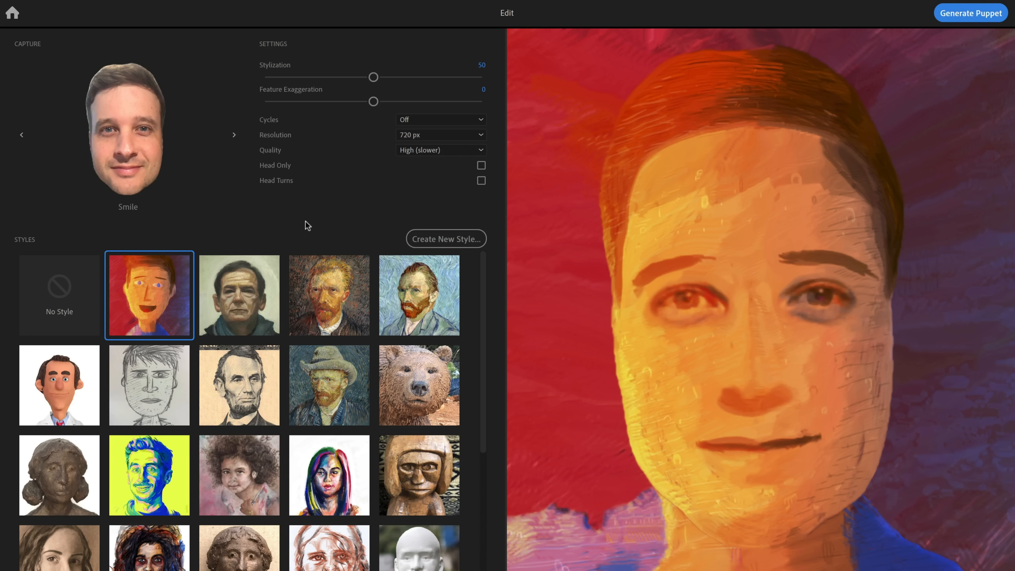
mouse_move(166, 312)
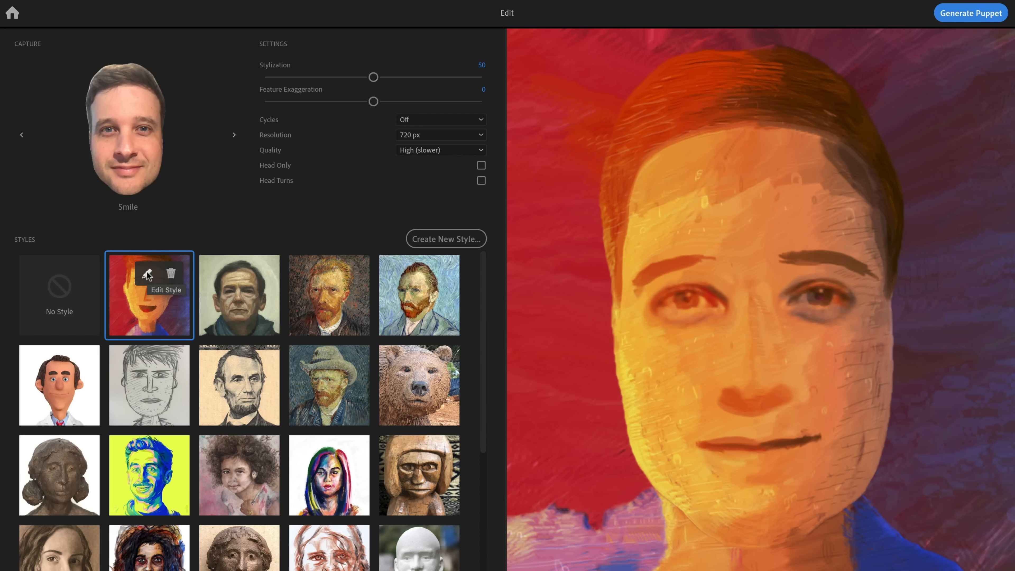
left_click(329, 296)
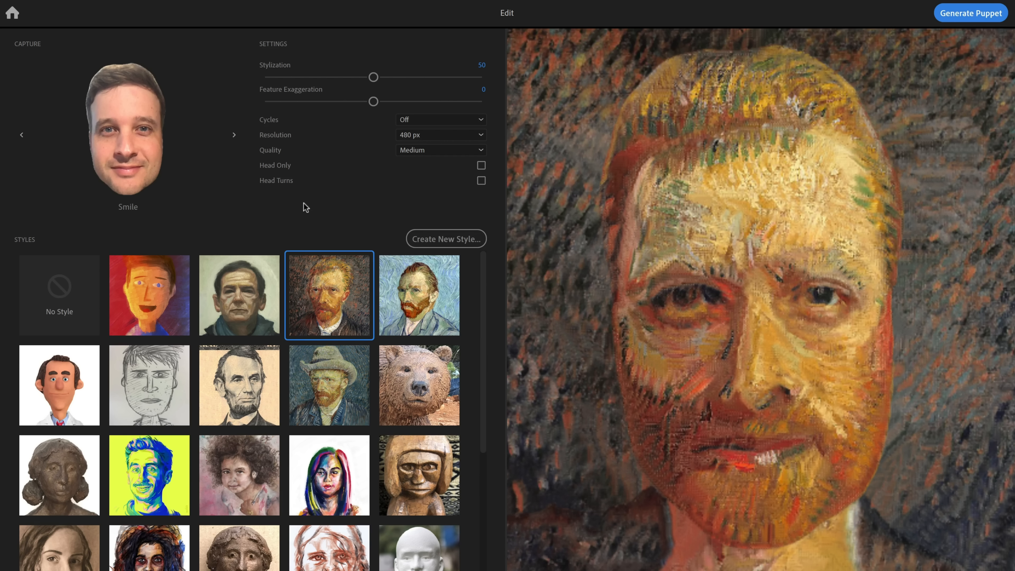